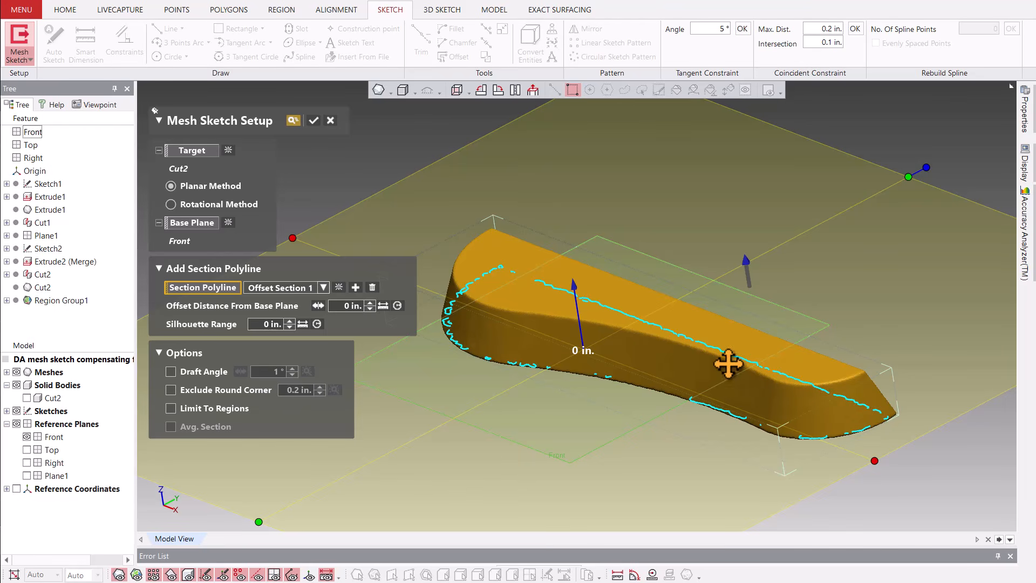
Preview the Front-plane section polyline at 0.5 in and 0.8 in offsets, and discard the mesh sketch setup.
{"action": "right_click_drag", "start_coordinate": [580, 420], "coordinate": [529, 418]}
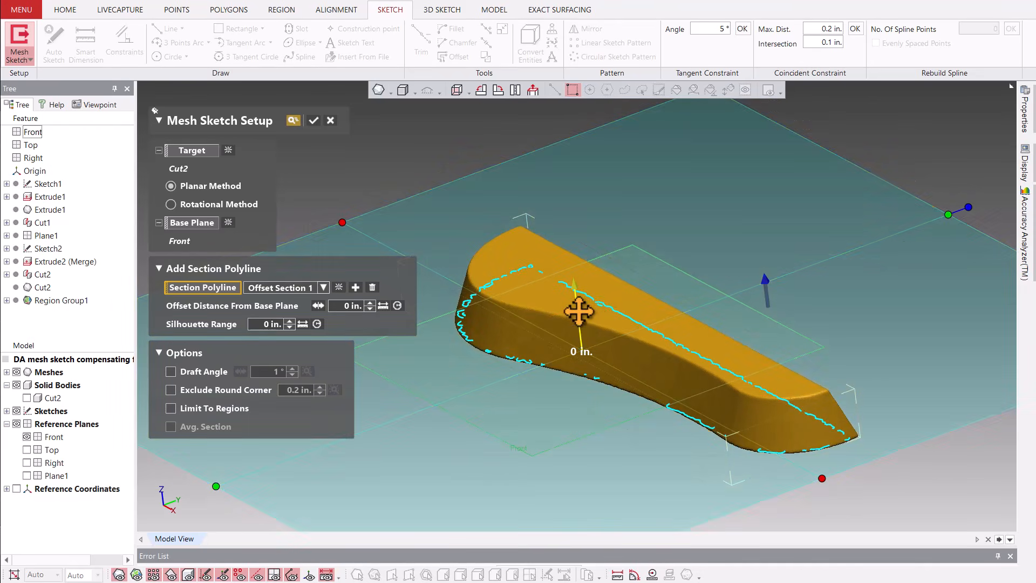
{"action": "left_click_drag", "start_coordinate": [575, 309], "coordinate": [571, 292]}
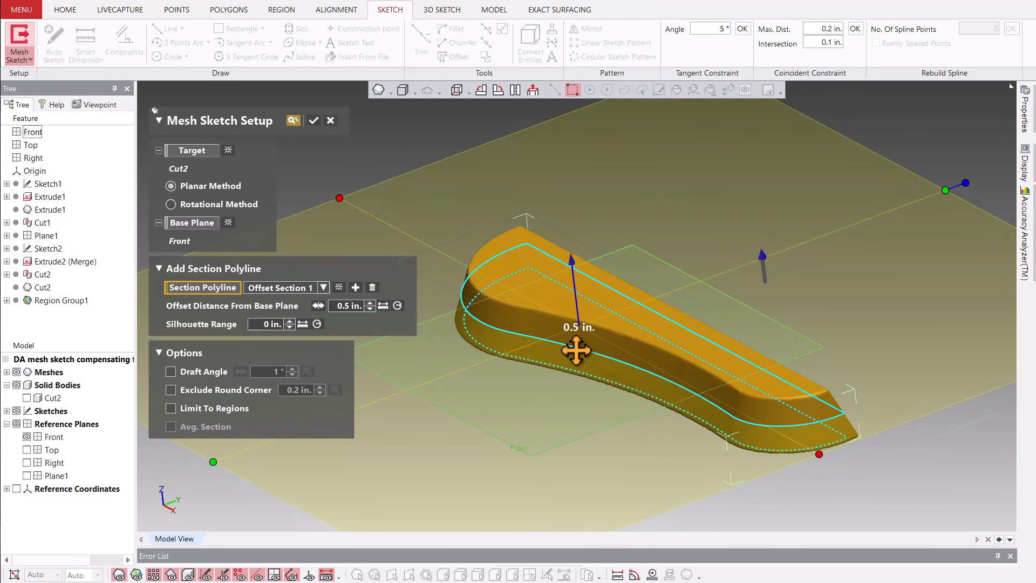
{"action": "left_click", "coordinate": [456, 90]}
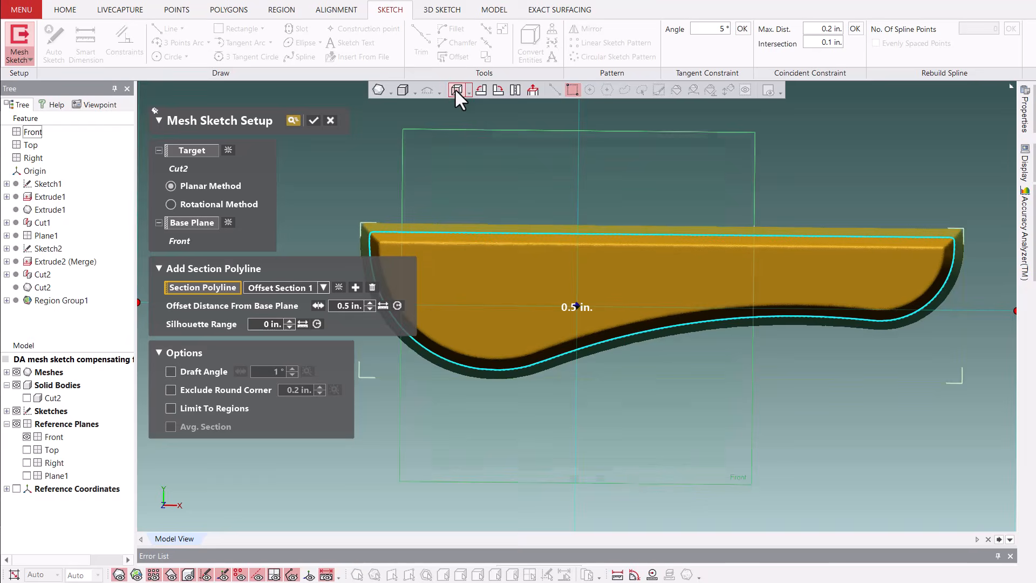
{"action": "left_click", "coordinate": [370, 302]}
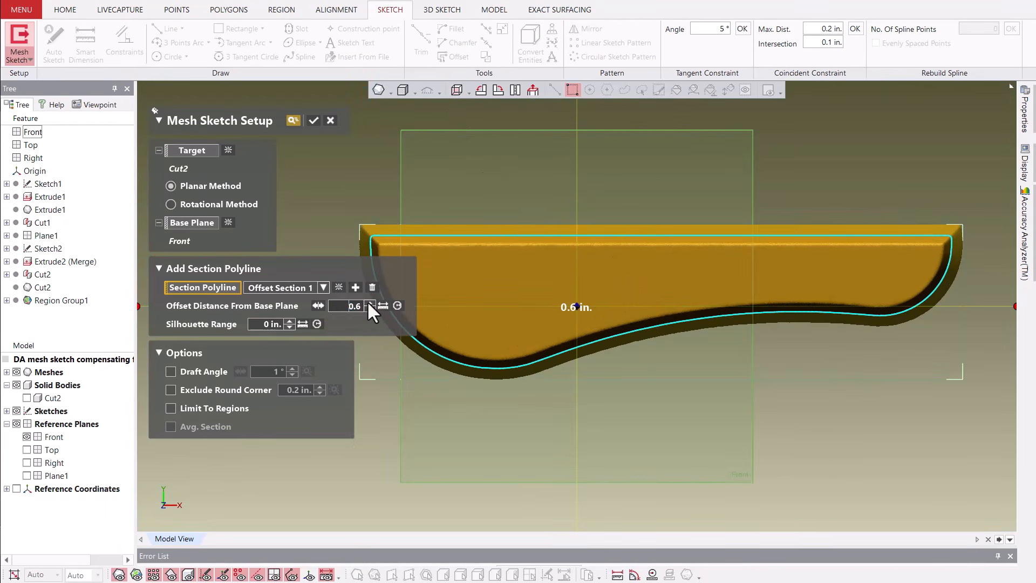
{"action": "left_click", "coordinate": [370, 303]}
{"action": "left_click", "coordinate": [369, 303]}
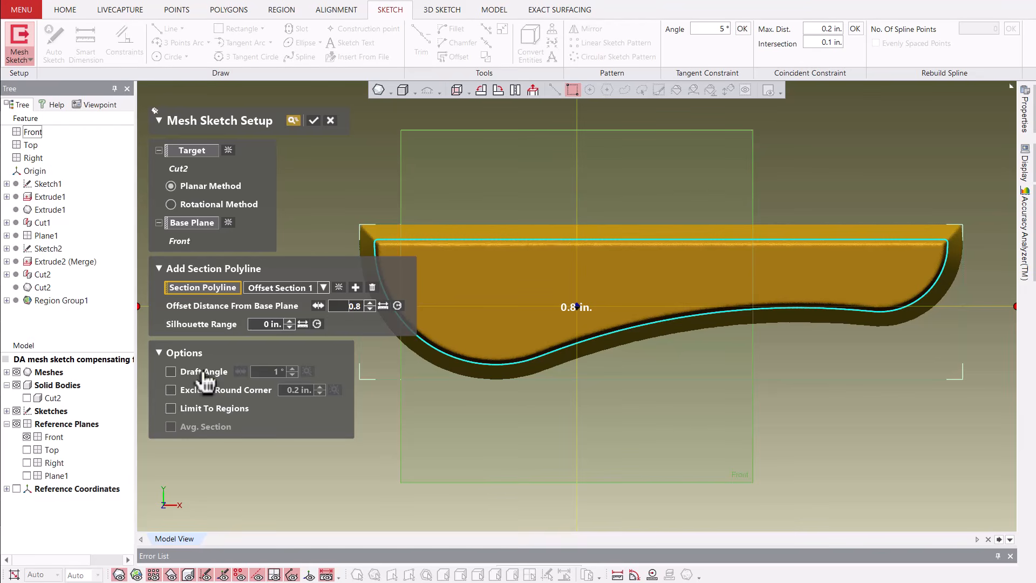
{"action": "left_click", "coordinate": [331, 121]}
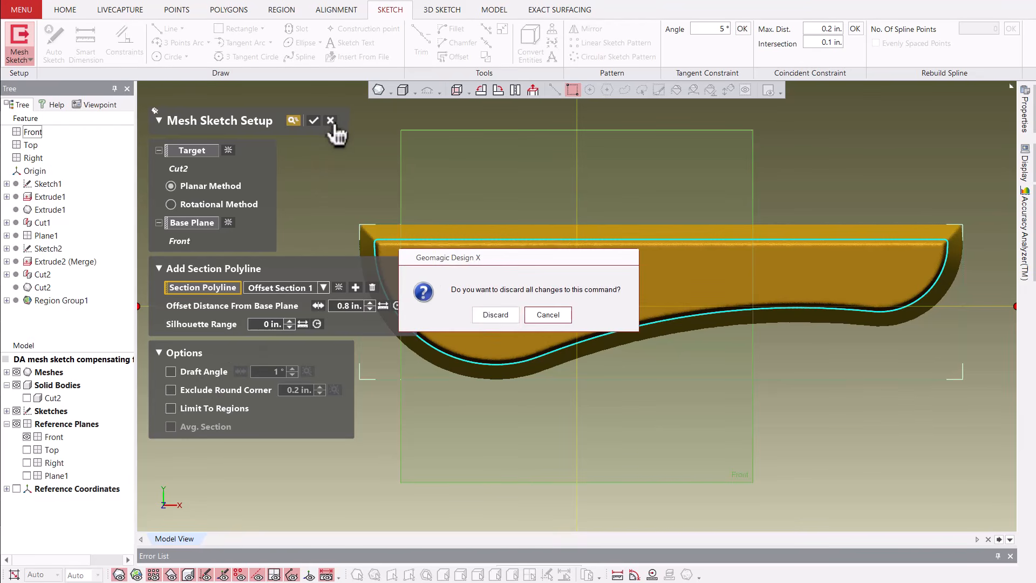
{"action": "left_click", "coordinate": [496, 309]}
Display the mesh by its coloured regions and inspect the drafted side faces and flat underside.
{"action": "mouse_move", "coordinate": [497, 307]}
{"action": "right_mouse_down"}
{"action": "mouse_move", "coordinate": [555, 358]}
{"action": "mouse_move", "coordinate": [431, 345]}
{"action": "mouse_move", "coordinate": [347, 204]}
{"action": "right_mouse_up"}
{"action": "left_click", "coordinate": [349, 205]}
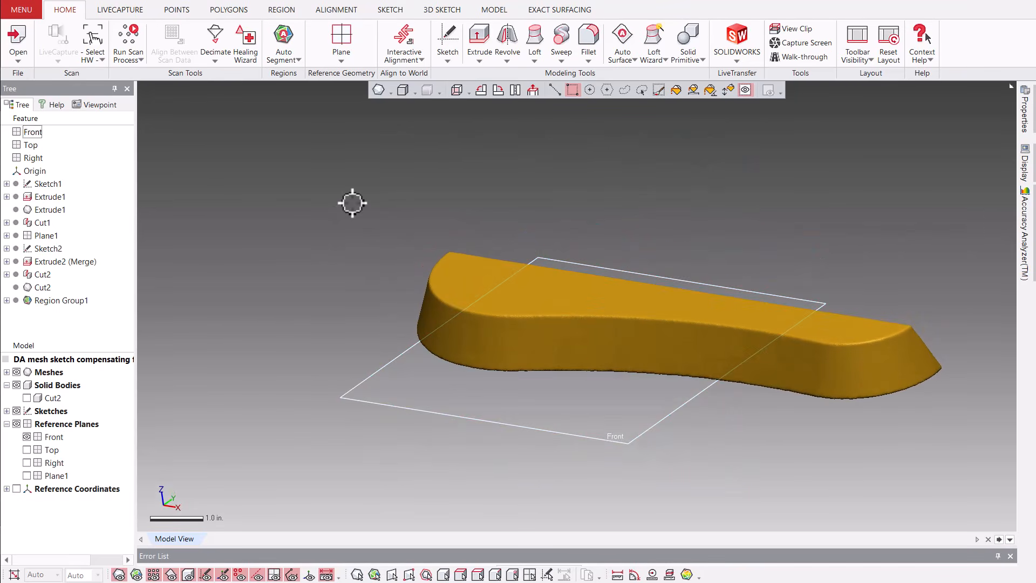
{"action": "key", "text": "ctrl+2"}
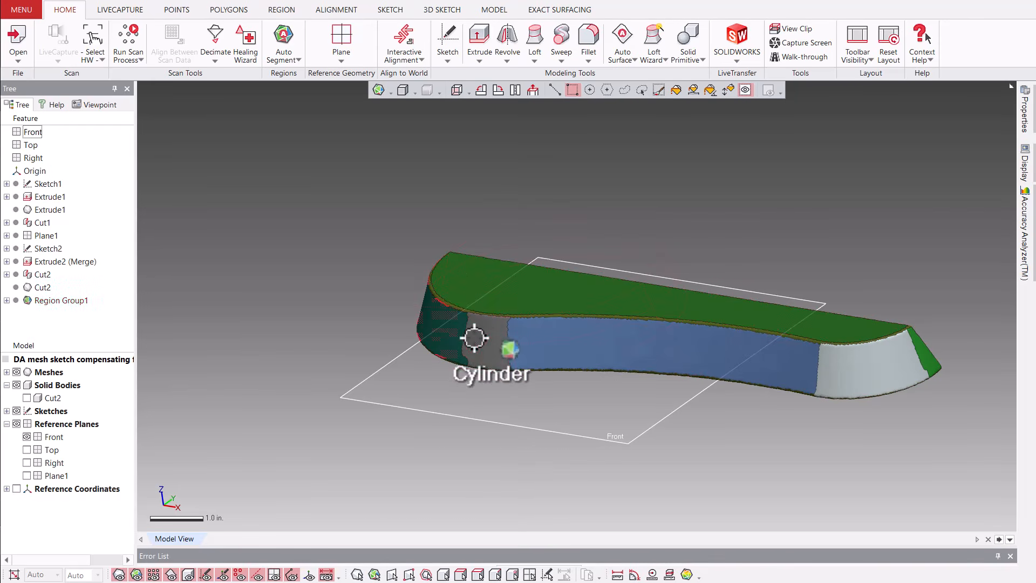
{"action": "right_click_drag", "start_coordinate": [867, 405], "coordinate": [672, 343]}
{"action": "right_click_drag", "start_coordinate": [617, 254], "coordinate": [665, 223]}
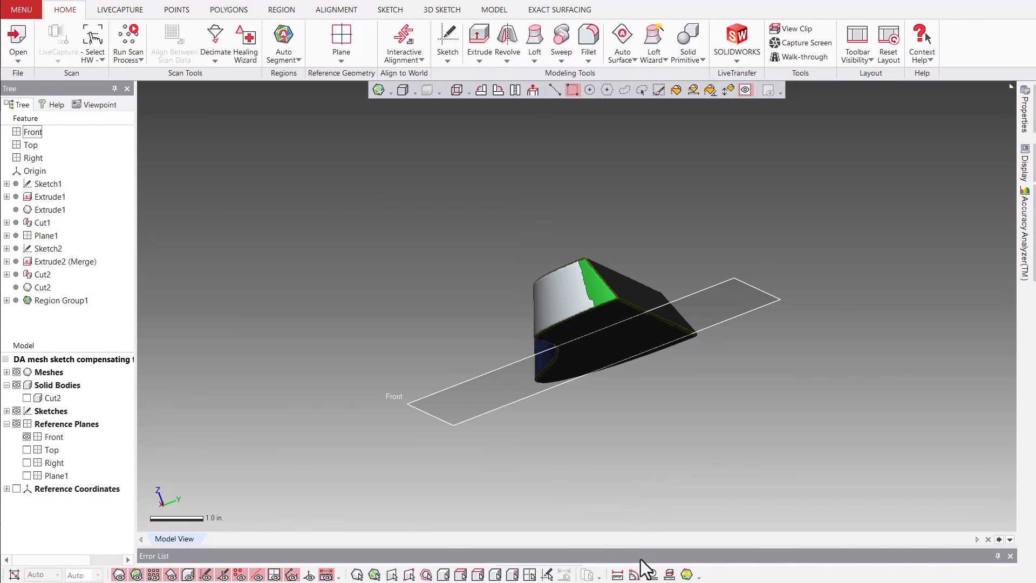
{"action": "left_click", "coordinate": [635, 575]}
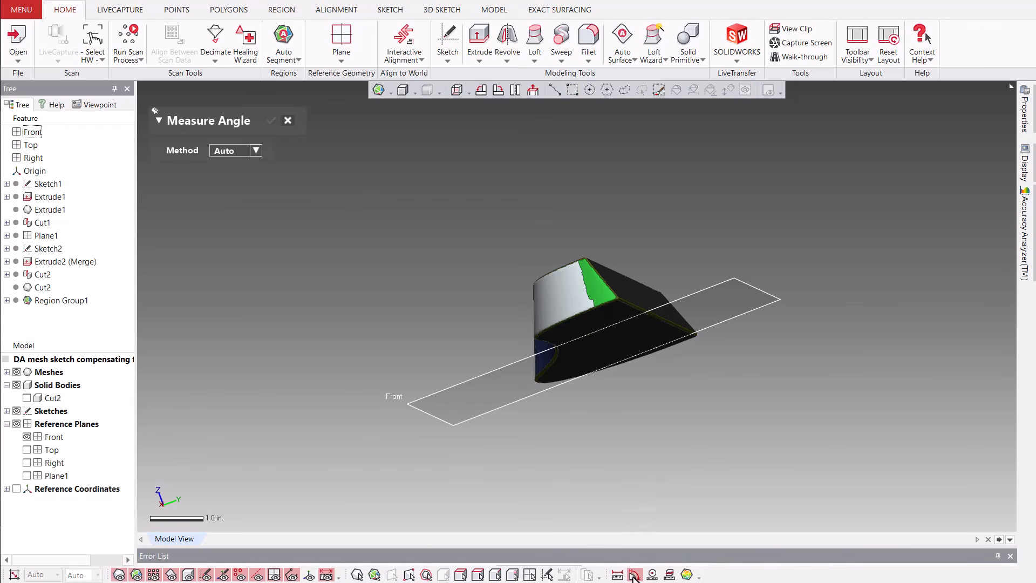
{"action": "left_click", "coordinate": [643, 330]}
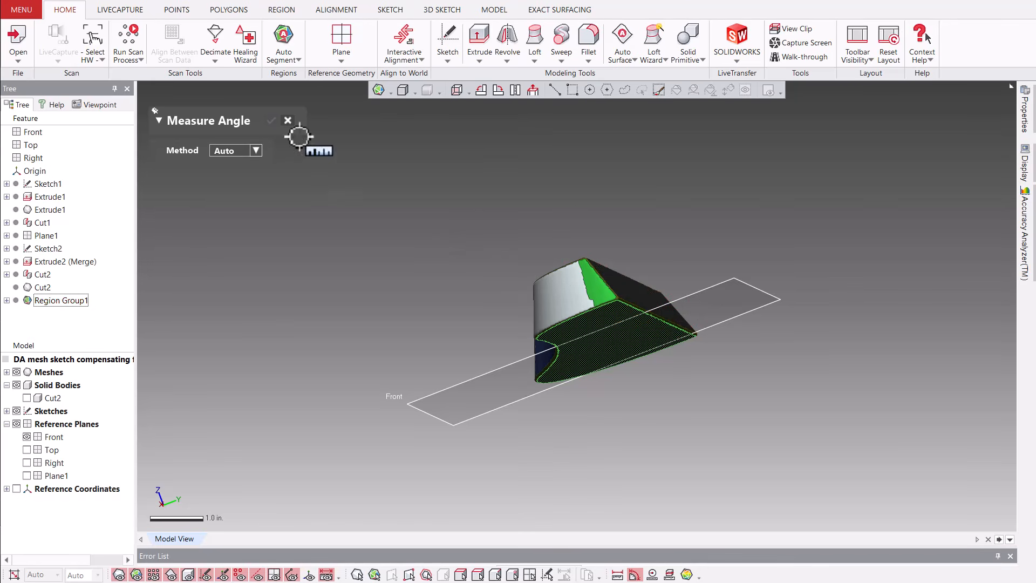
{"action": "left_click", "coordinate": [288, 120]}
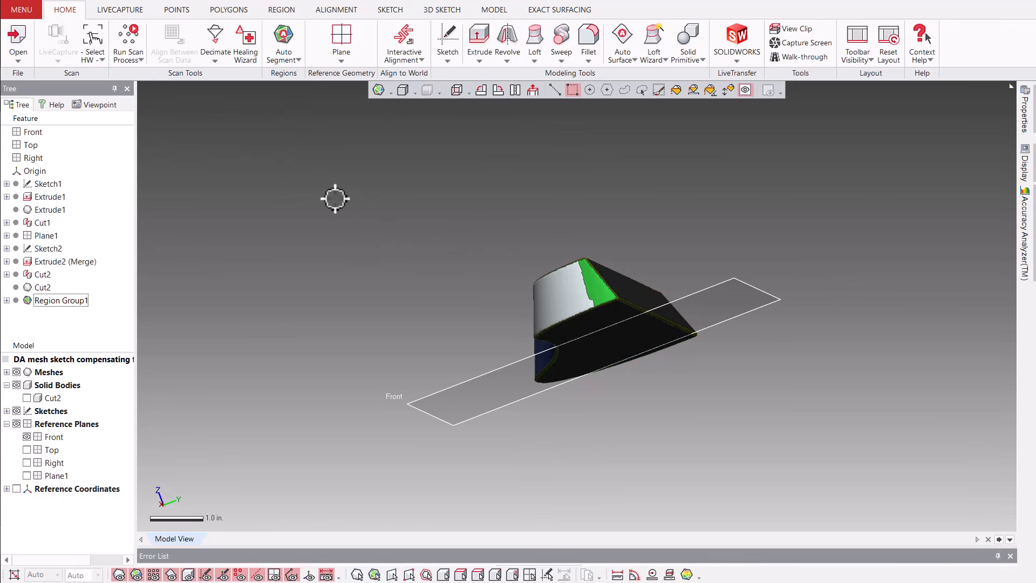
Add a reference vector with the Find Cone Axis method from the light grey cone region at the narrow end.
{"action": "right_click_drag", "start_coordinate": [335, 198], "coordinate": [637, 291]}
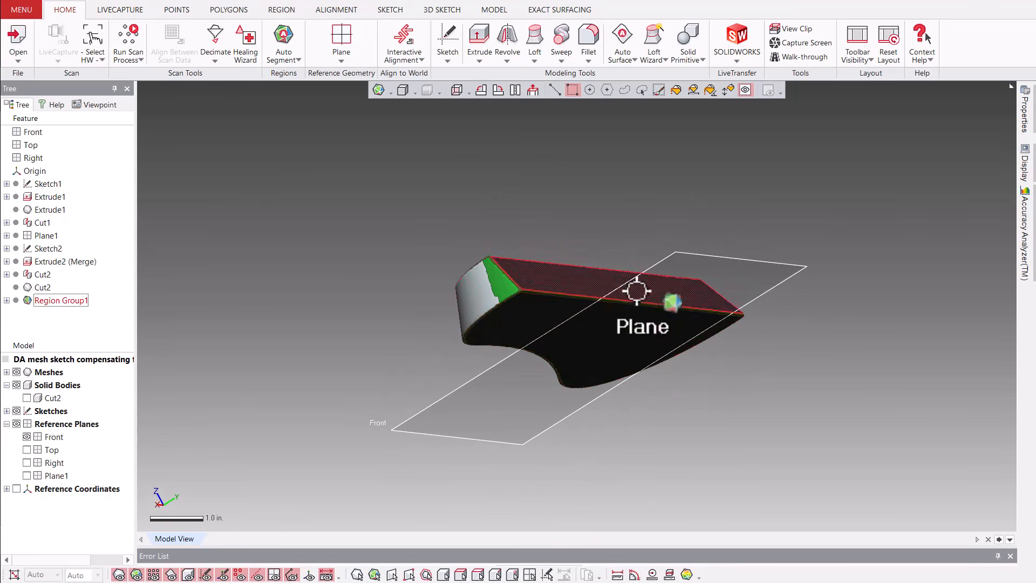
{"action": "right_click_drag", "start_coordinate": [648, 329], "coordinate": [424, 357]}
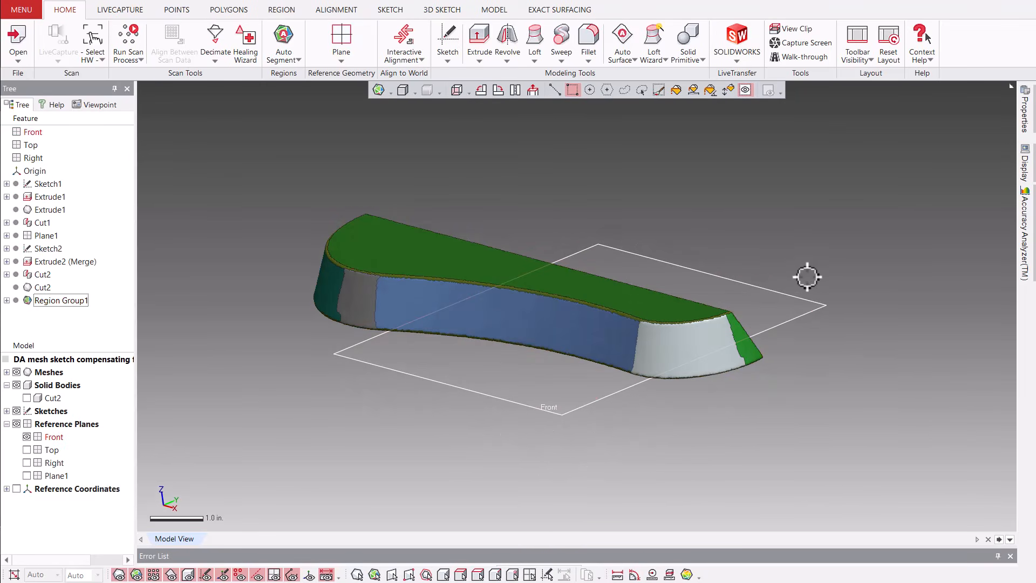
{"action": "right_click", "coordinate": [839, 246]}
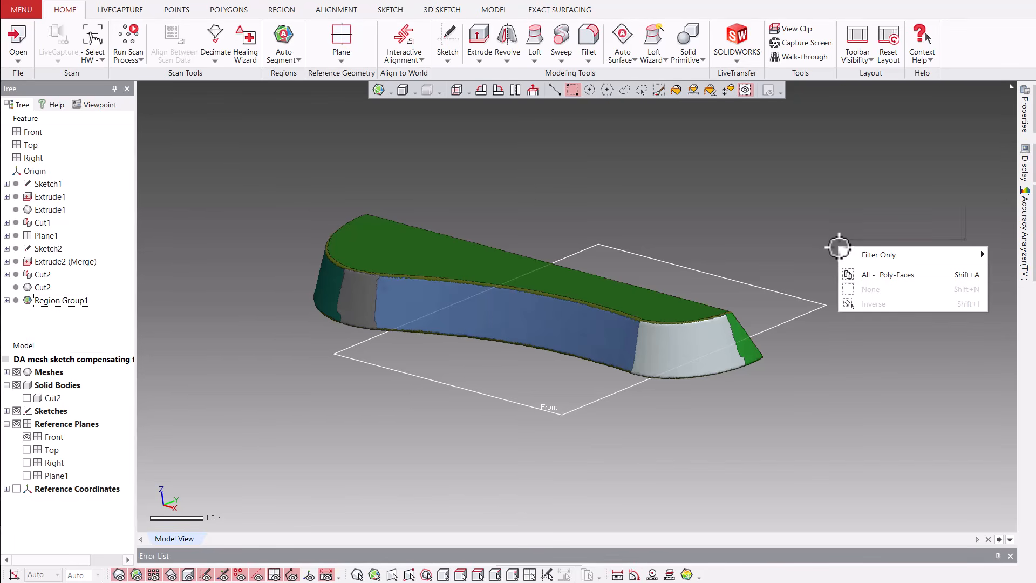
{"action": "left_click", "coordinate": [955, 215]}
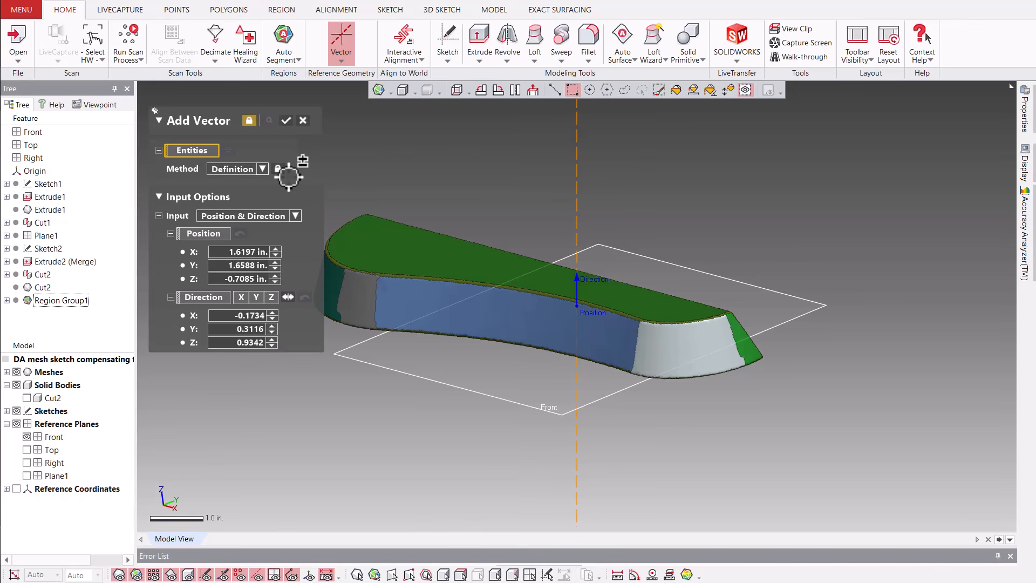
{"action": "left_click", "coordinate": [263, 170]}
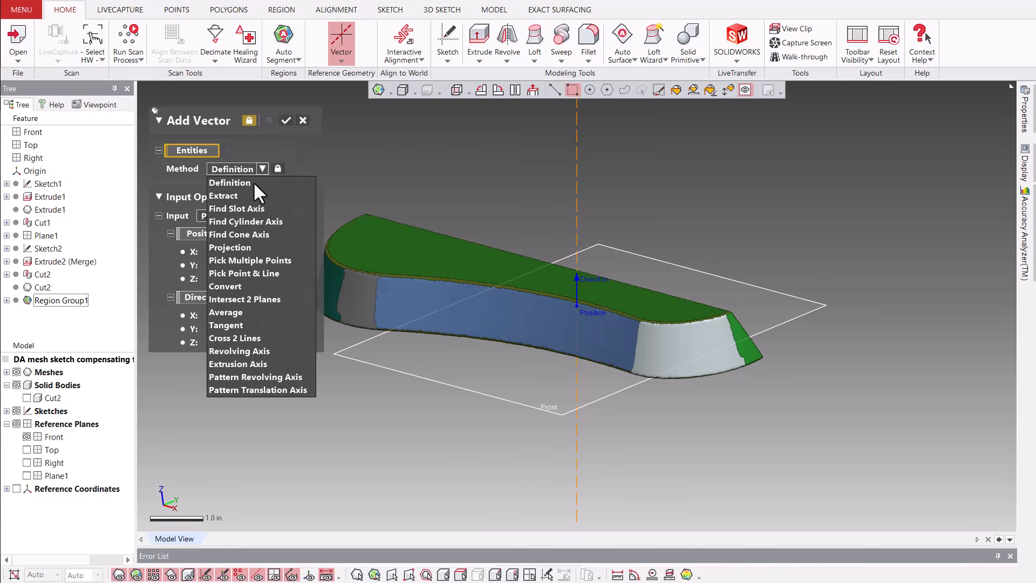
{"action": "left_click", "coordinate": [254, 235]}
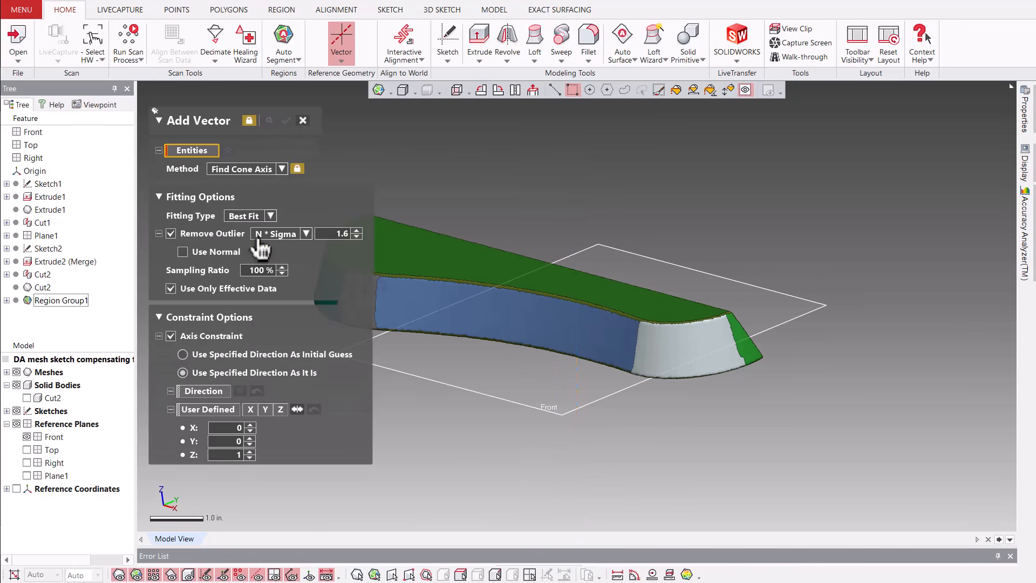
{"action": "left_click", "coordinate": [708, 345]}
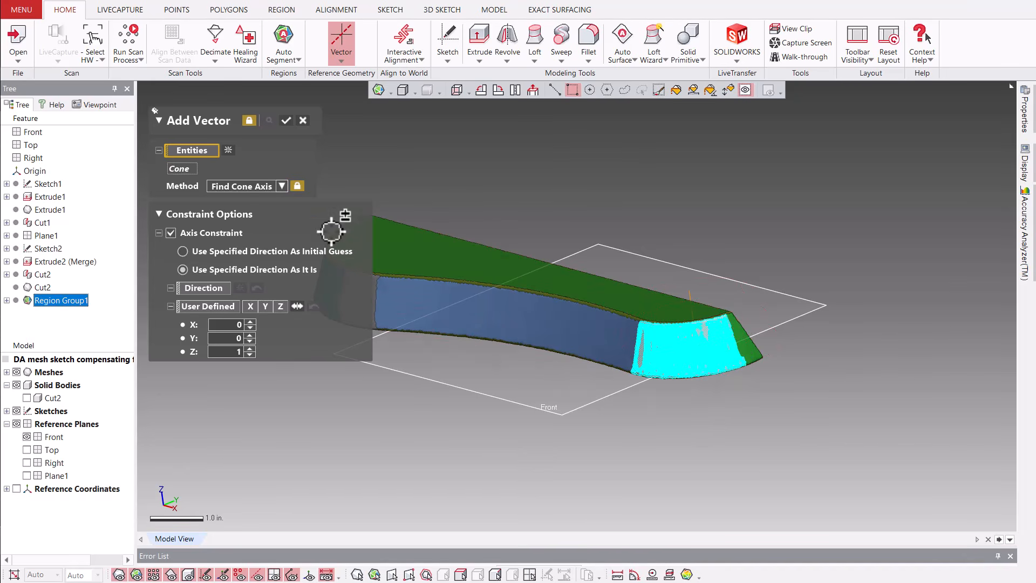
{"action": "left_click", "coordinate": [286, 121]}
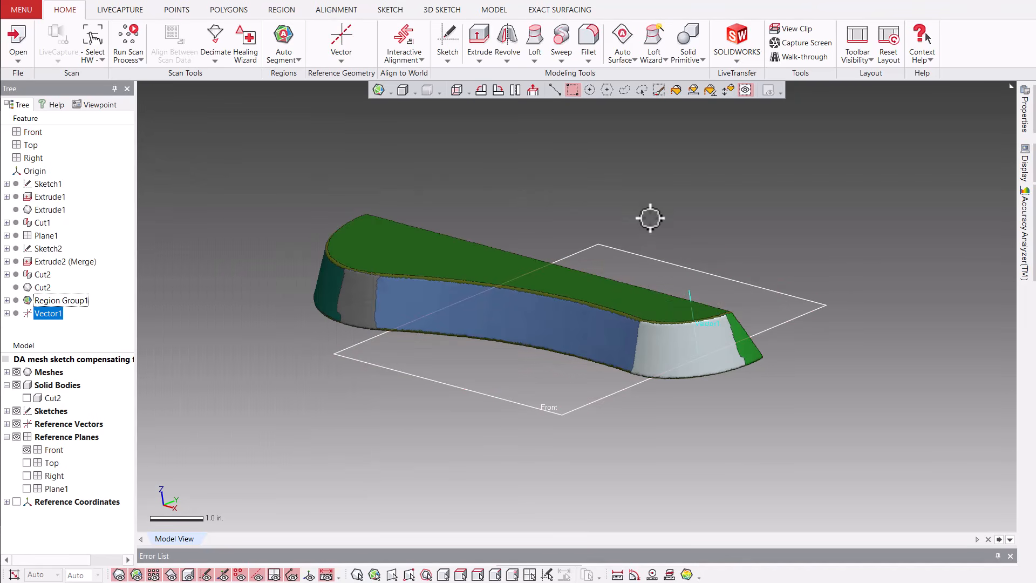
Add a reference plane by Definition, positioned at the upper end of Vector1 with its normal along X.
{"action": "right_click", "coordinate": [473, 203]}
{"action": "left_click", "coordinate": [561, 129]}
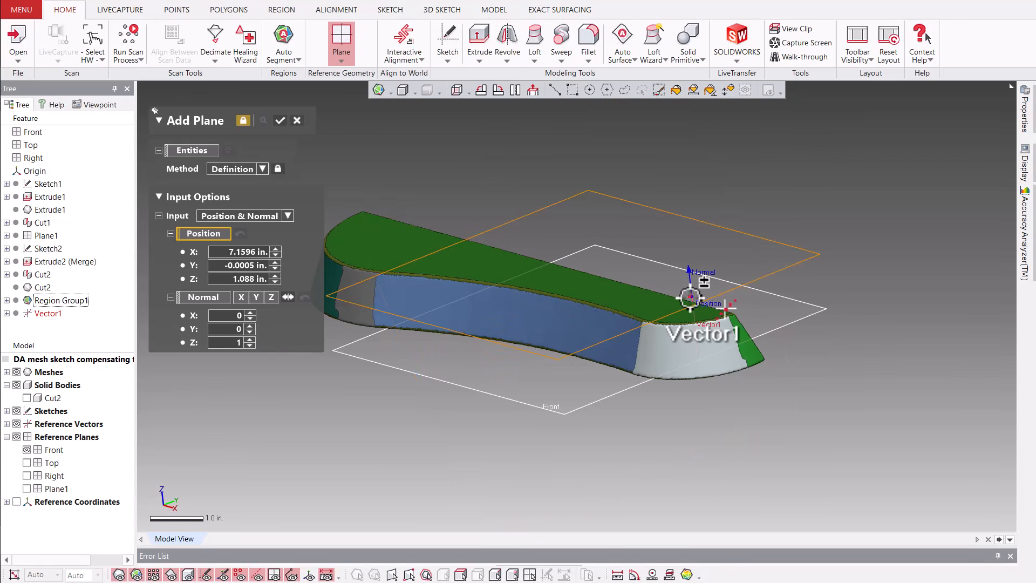
{"action": "left_click", "coordinate": [691, 296]}
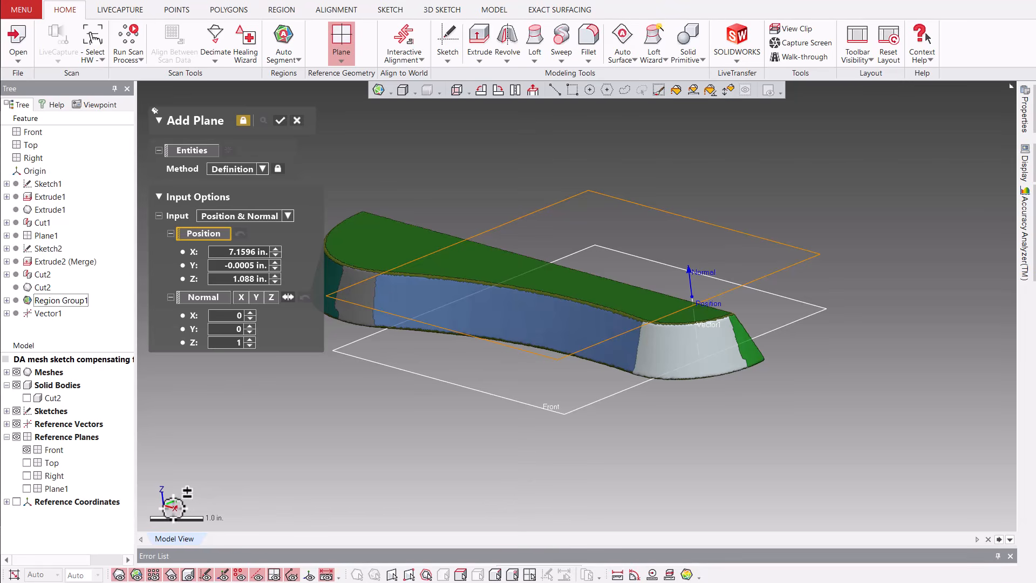
{"action": "left_click", "coordinate": [242, 297]}
{"action": "right_click_drag", "start_coordinate": [342, 331], "coordinate": [503, 409]}
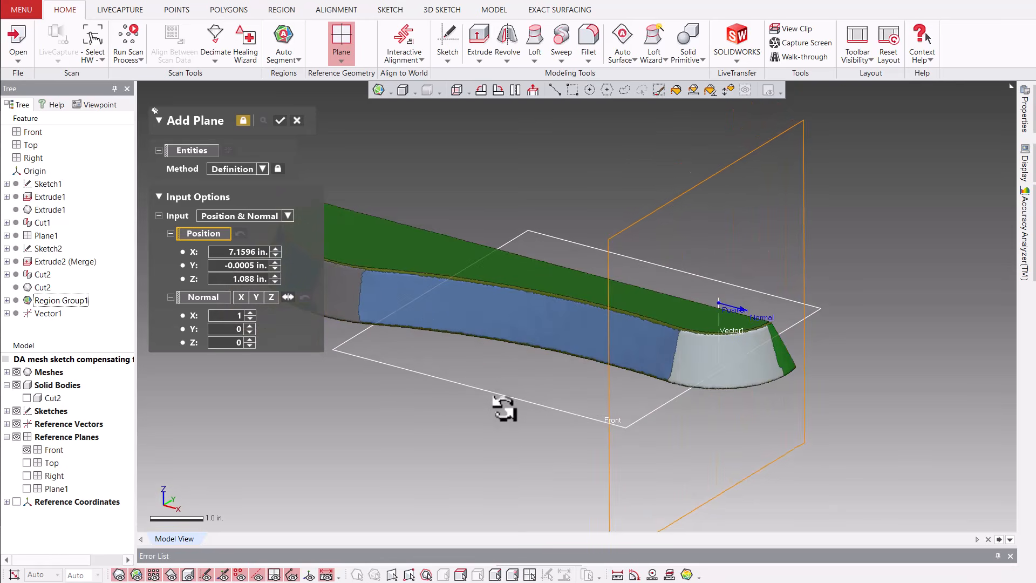
{"action": "left_click", "coordinate": [280, 121]}
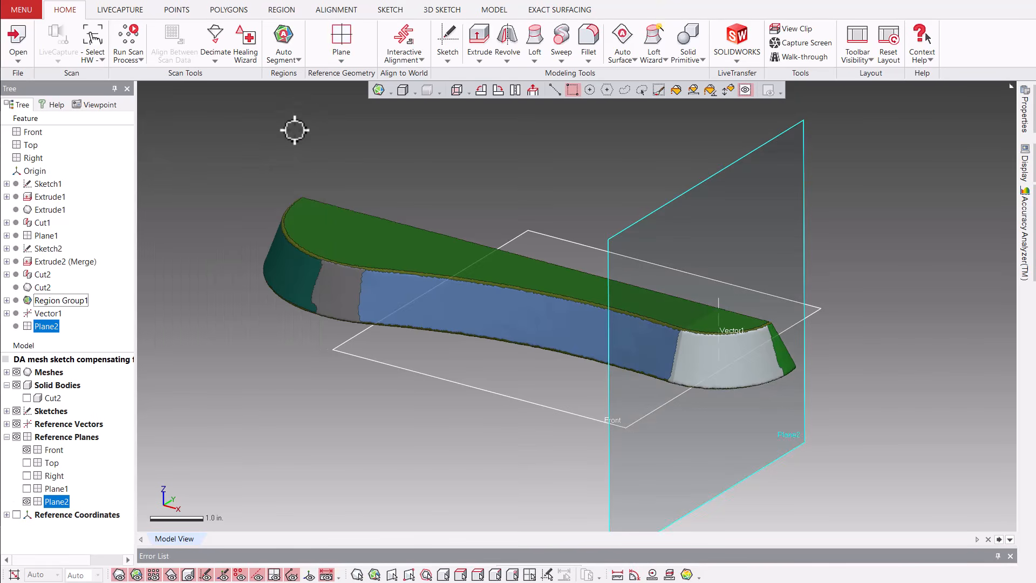
Start a planar mesh sketch on Plane2, taking the section polyline at 0 in offset.
{"action": "right_click", "coordinate": [300, 131]}
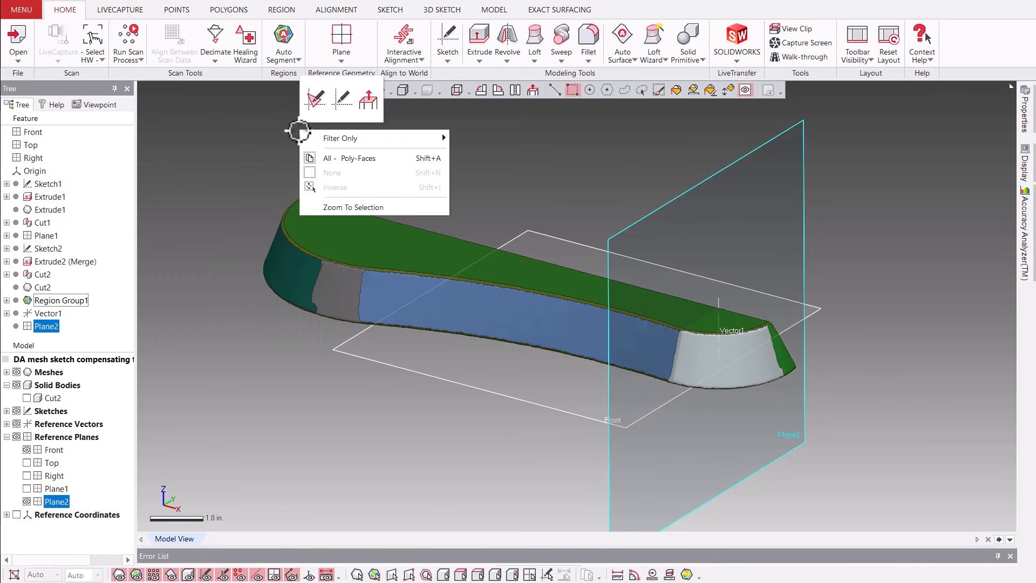
{"action": "left_click", "coordinate": [315, 100]}
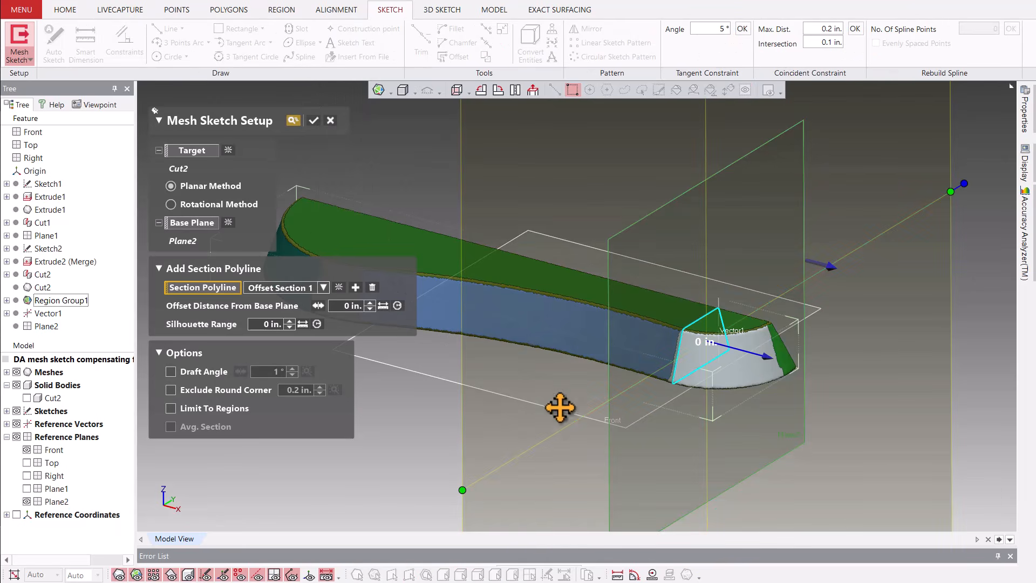
{"action": "left_click", "coordinate": [315, 123]}
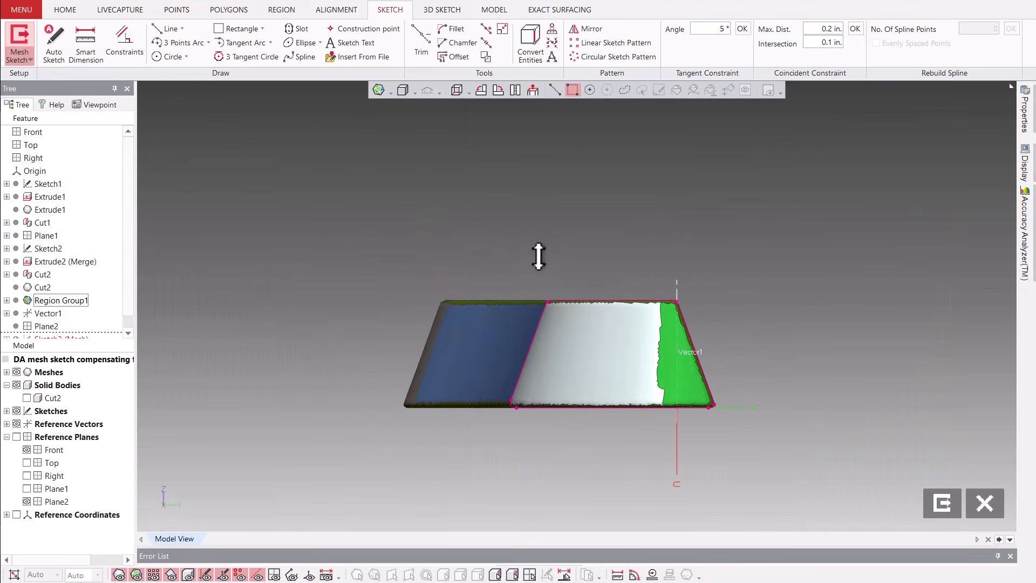
Fit construction lines to the section polyline's base edge and to the slanted edge away from Vector1.
{"action": "scroll", "coordinate": [555, 356], "scroll_direction": "up", "scroll_amount": 3}
{"action": "right_click_drag", "start_coordinate": [580, 384], "coordinate": [505, 329], "text": "ctrl"}
{"action": "right_click", "coordinate": [464, 427]}
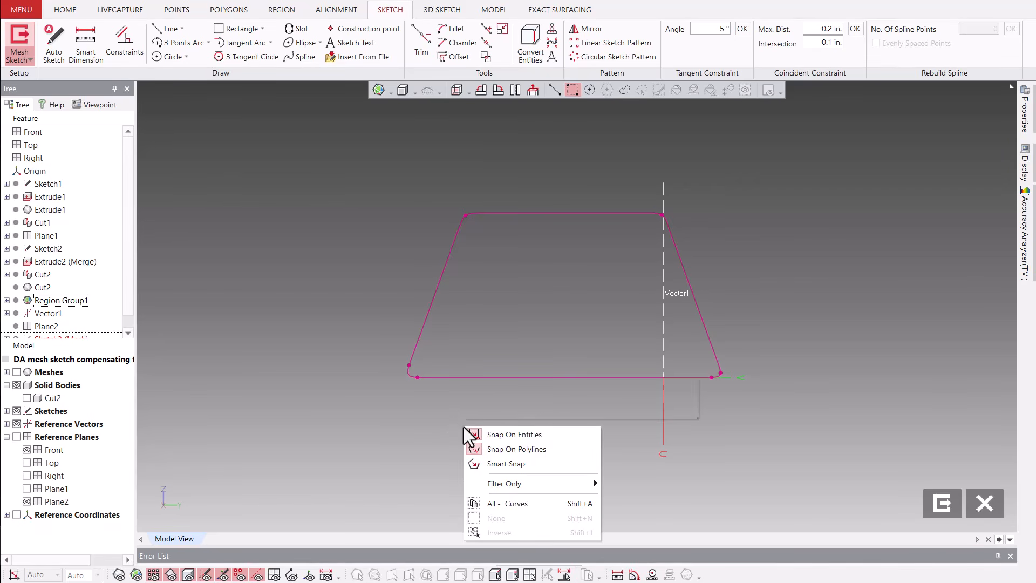
{"action": "left_click", "coordinate": [532, 403]}
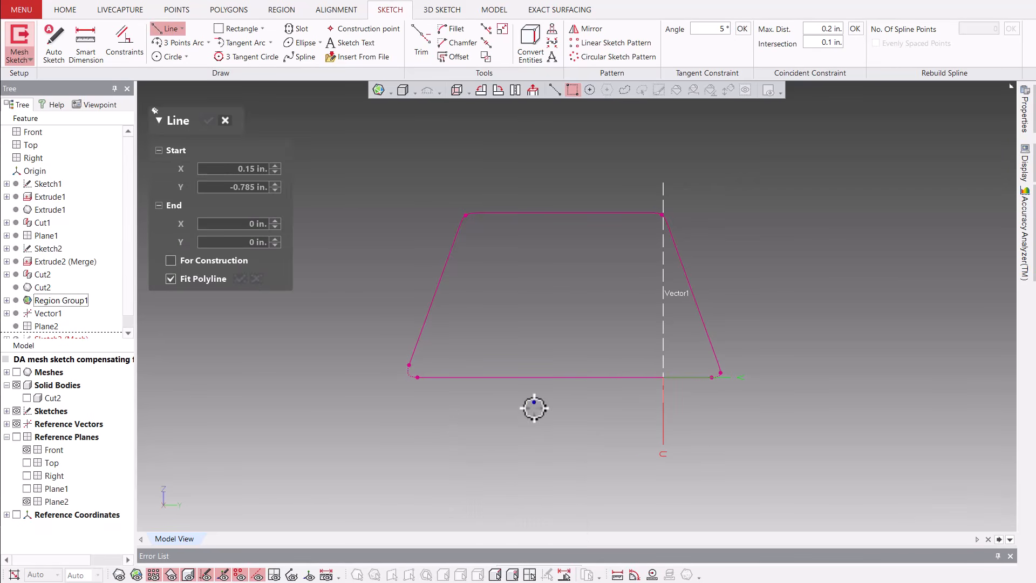
{"action": "left_click", "coordinate": [236, 263]}
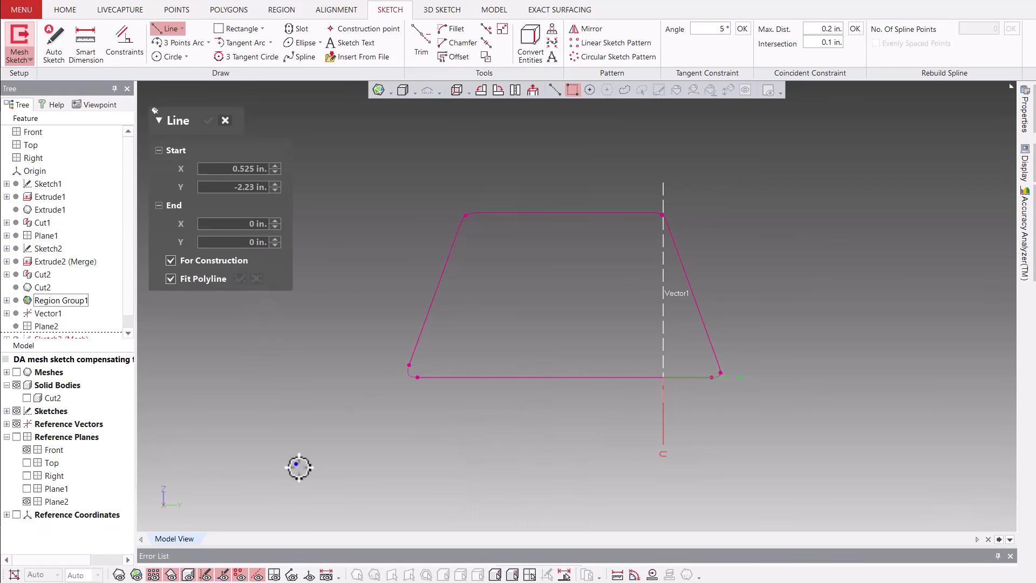
{"action": "left_click", "coordinate": [519, 377]}
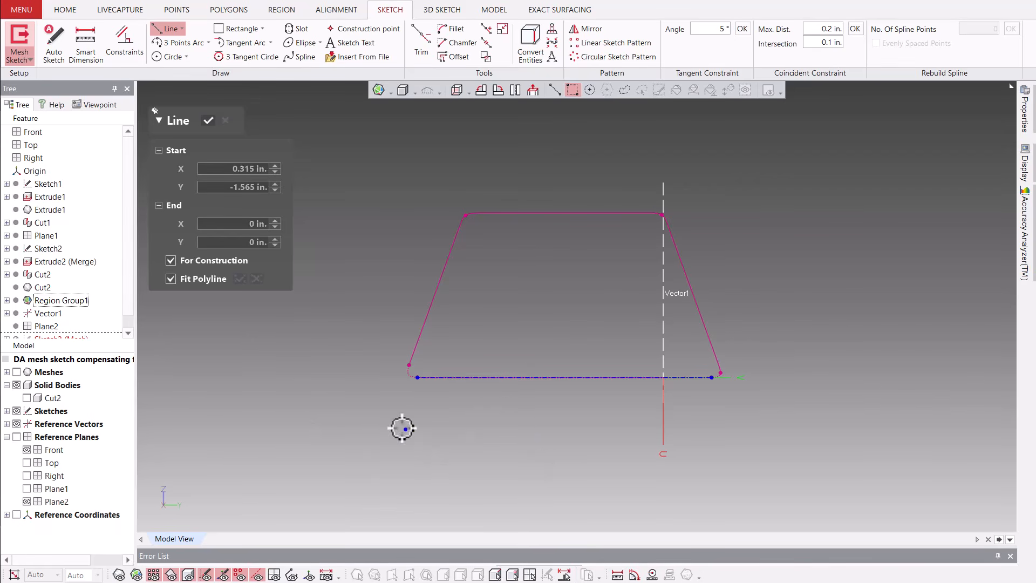
{"action": "left_click", "coordinate": [426, 307]}
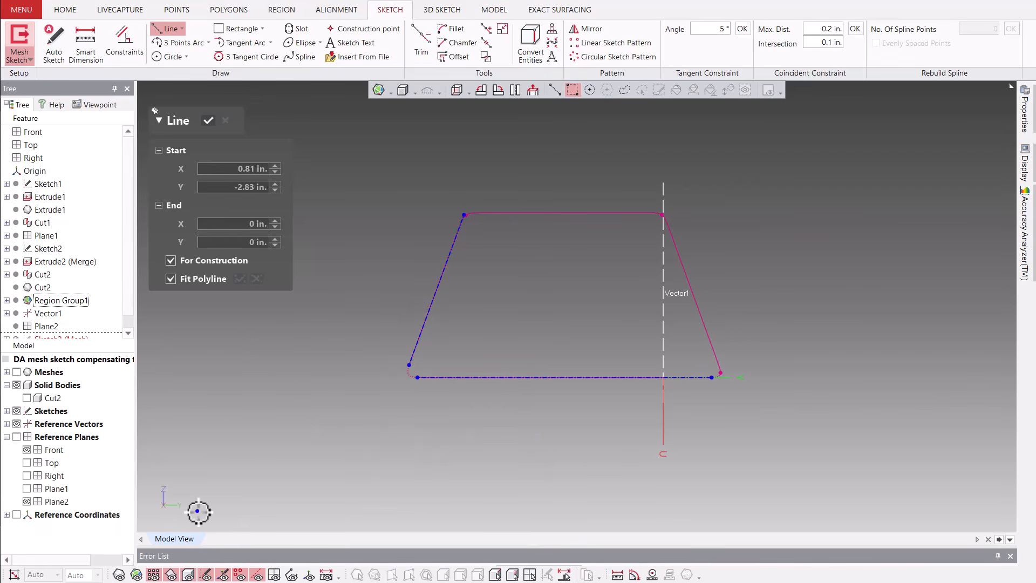
{"action": "left_click", "coordinate": [209, 122]}
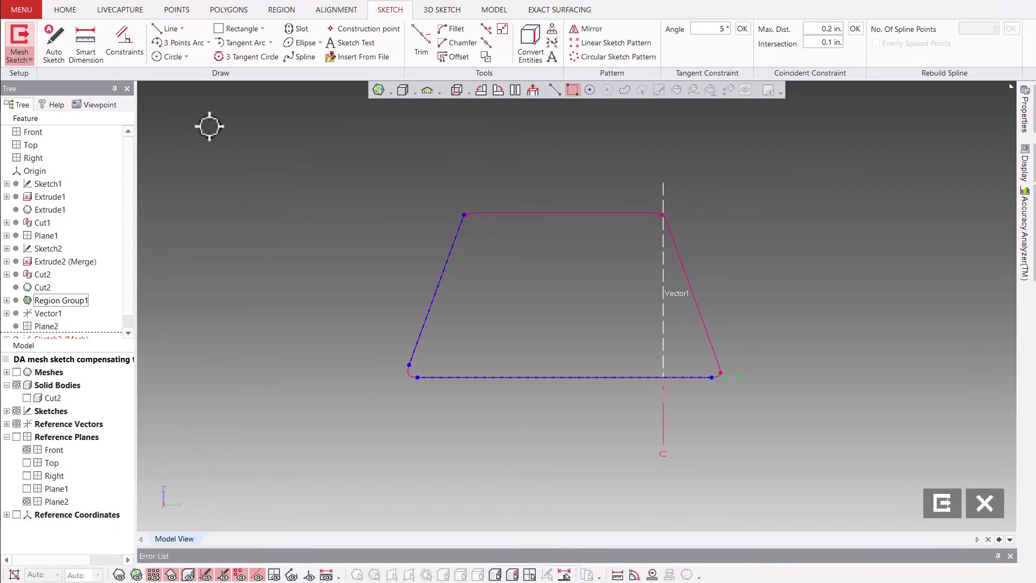
Dimension the angle between the slanted and base construction lines, and exit the mesh sketch.
{"action": "right_click", "coordinate": [245, 226]}
{"action": "left_click", "coordinate": [284, 195]}
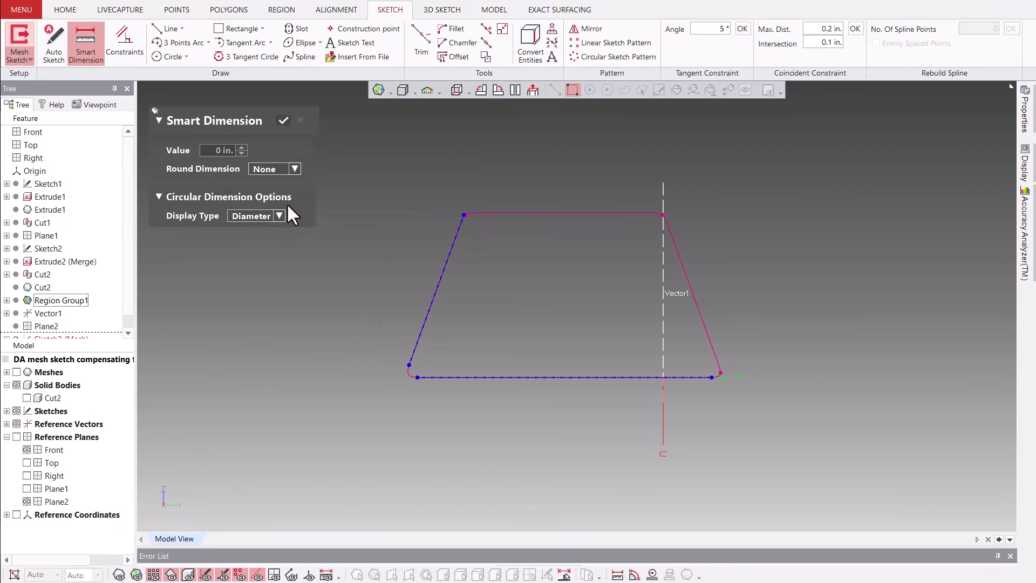
{"action": "left_click", "coordinate": [438, 291]}
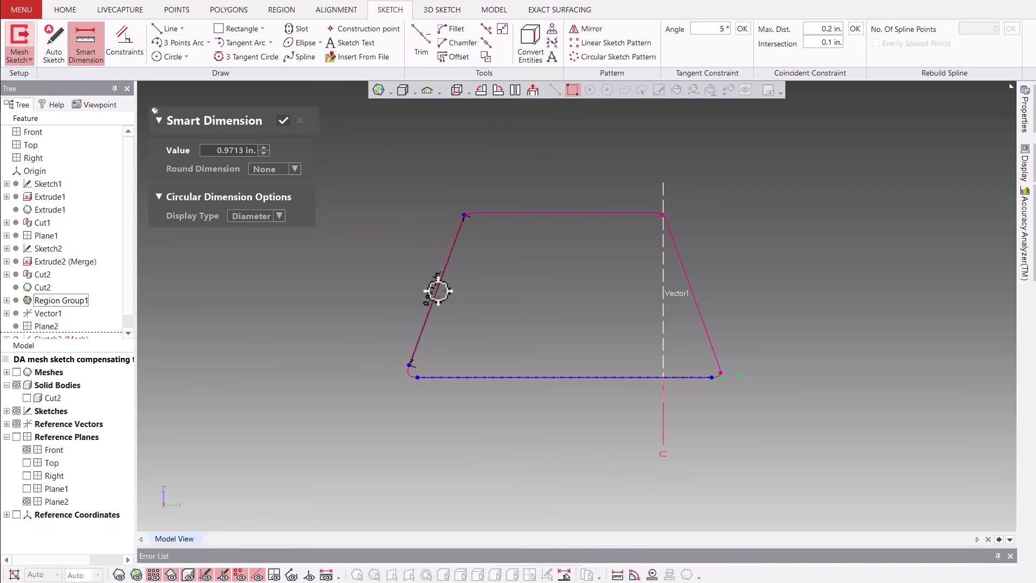
{"action": "left_click", "coordinate": [542, 378]}
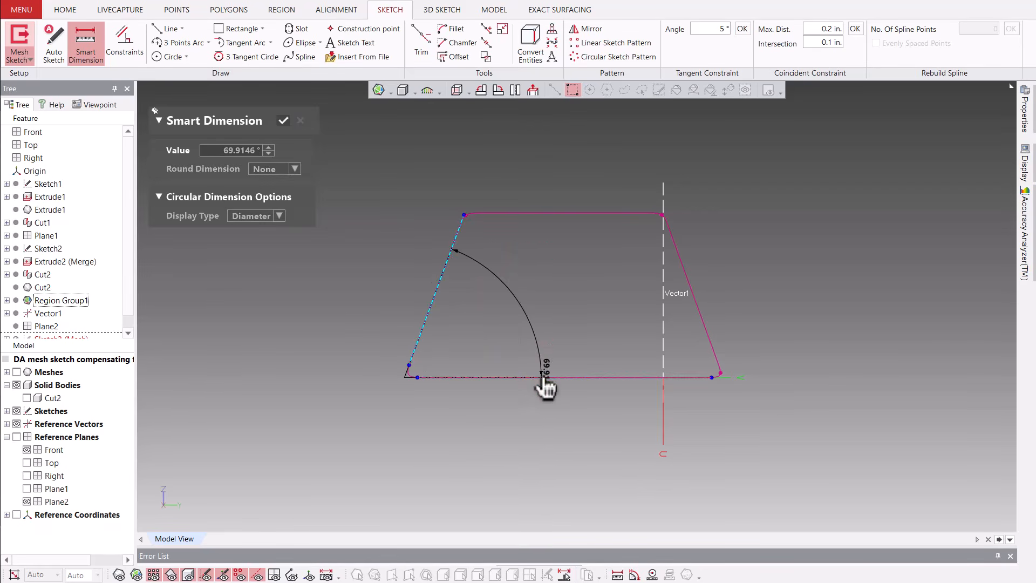
{"action": "left_click", "coordinate": [513, 295]}
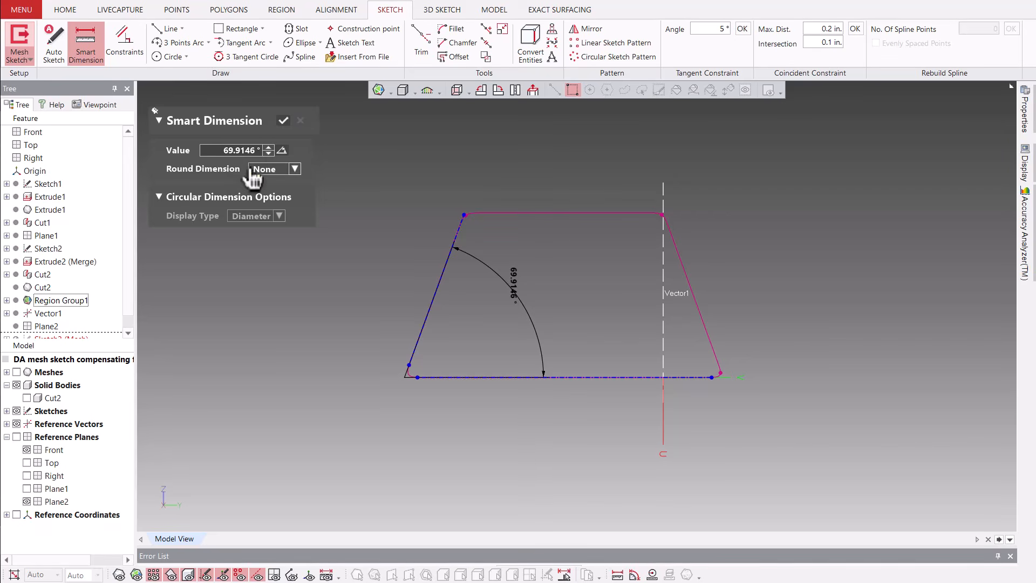
{"action": "left_click", "coordinate": [284, 120]}
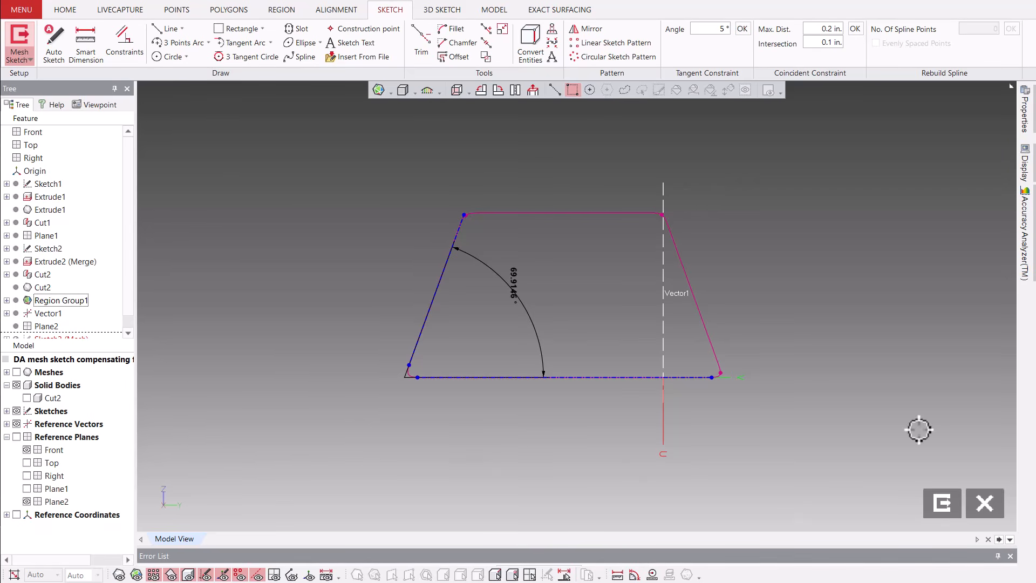
{"action": "left_click", "coordinate": [948, 508]}
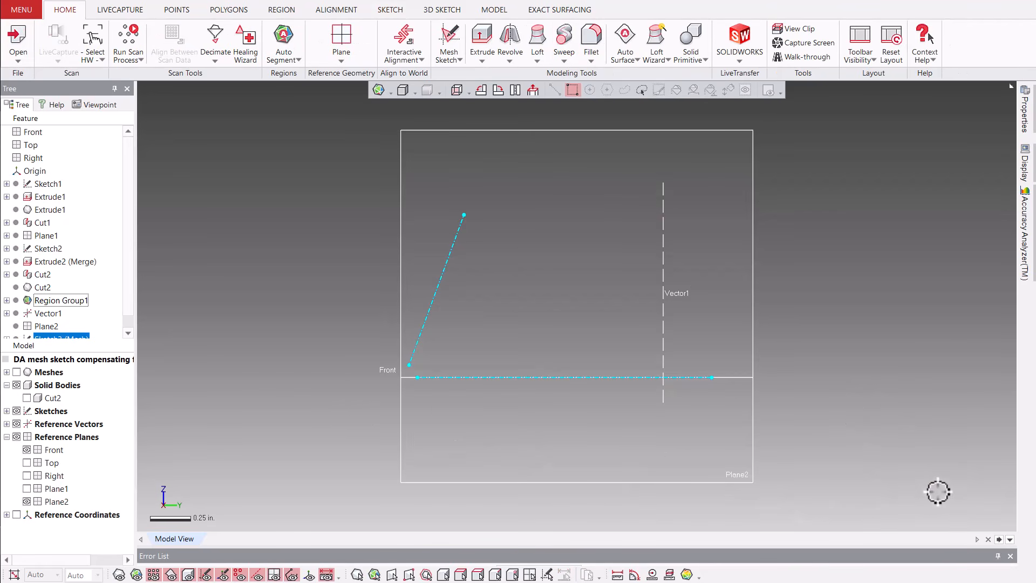
Show the mesh without its region colours and hide the sketches.
{"action": "mouse_move", "coordinate": [821, 352]}
{"action": "right_mouse_down"}
{"action": "mouse_move", "coordinate": [898, 356]}
{"action": "mouse_move", "coordinate": [652, 351]}
{"action": "mouse_move", "coordinate": [465, 299]}
{"action": "right_mouse_up"}
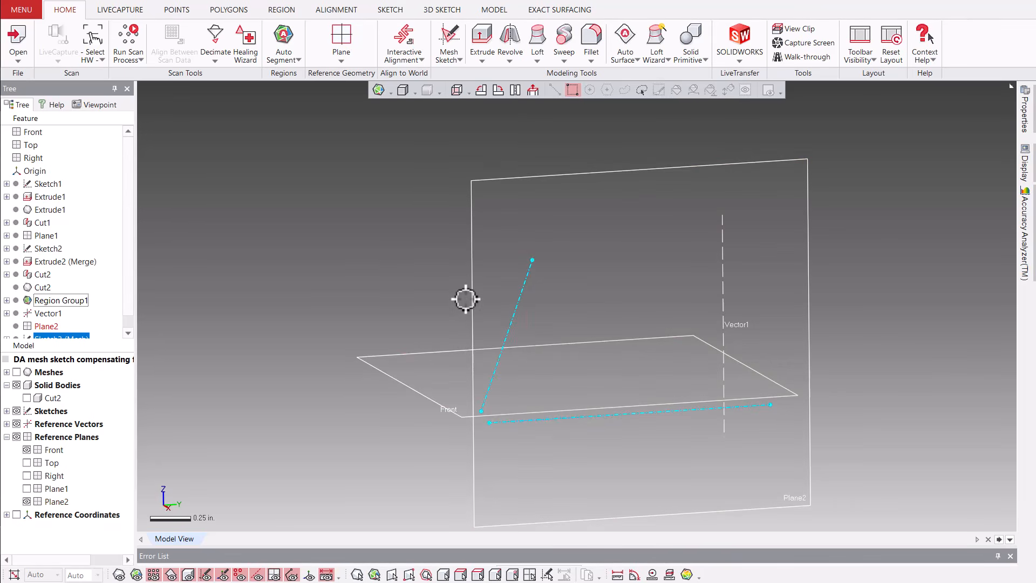
{"action": "left_click", "coordinate": [409, 270]}
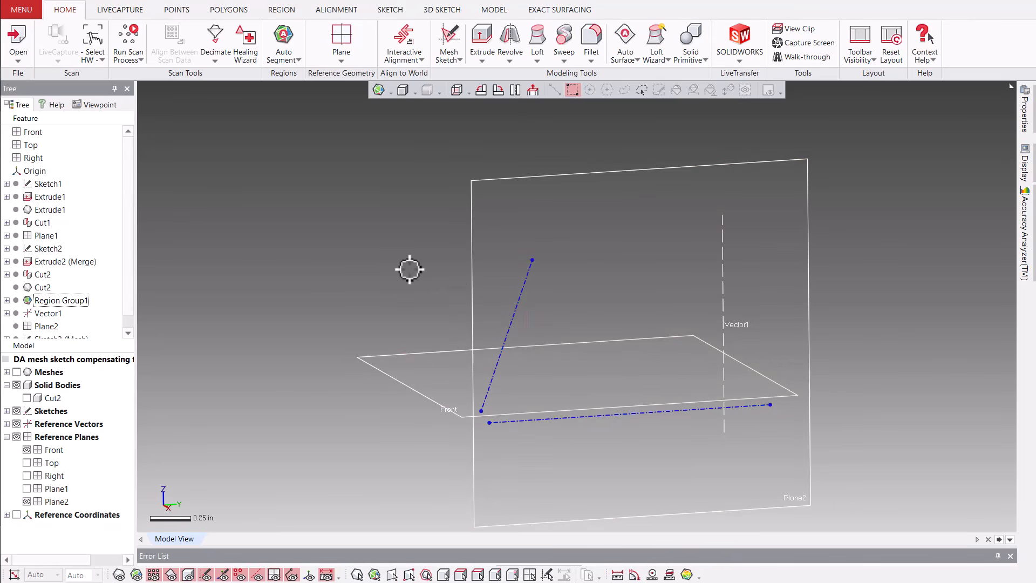
{"action": "key", "text": "ctrl+1"}
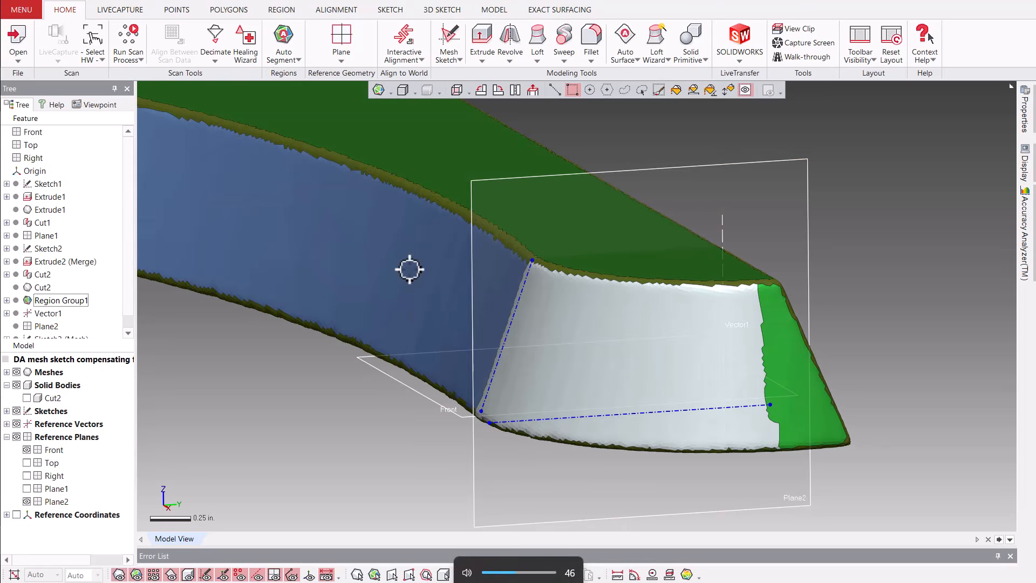
{"action": "key", "text": "ctrl+2"}
{"action": "scroll", "coordinate": [418, 277], "scroll_direction": "down", "scroll_amount": 7}
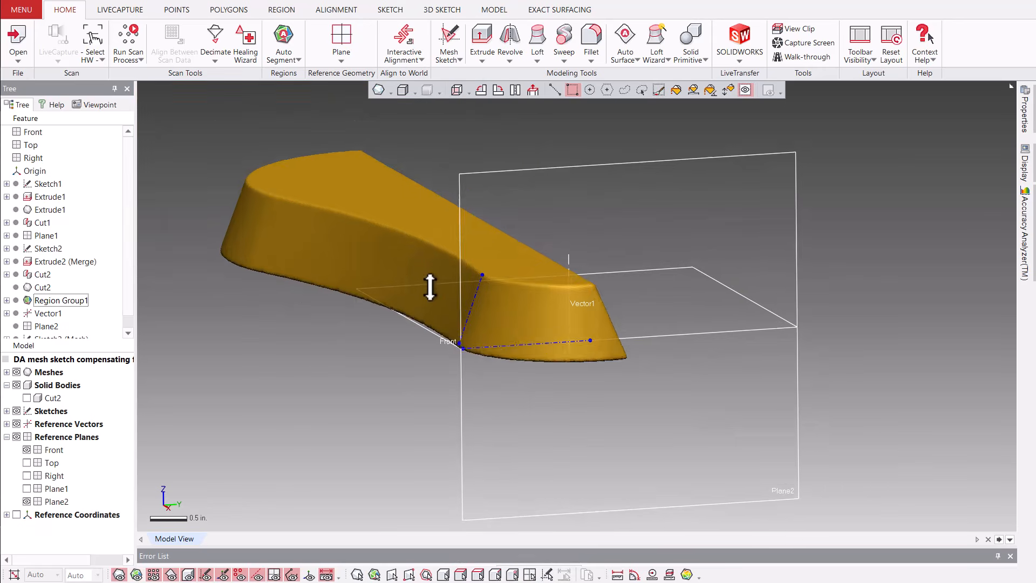
{"action": "right_click_drag", "start_coordinate": [317, 347], "coordinate": [435, 382]}
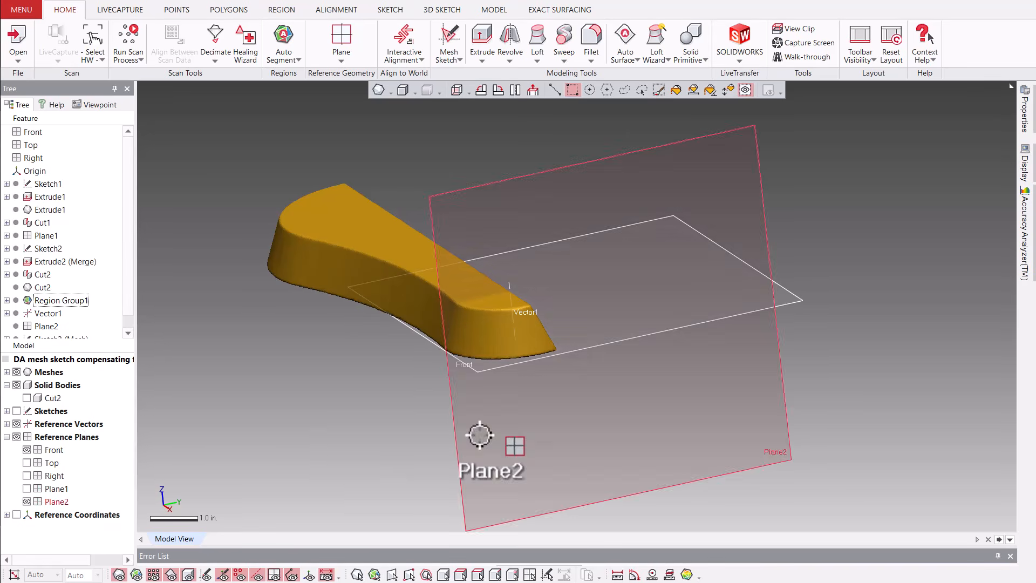
Start a planar mesh sketch on the Front plane with the section polyline offset 0.5 in from it.
{"action": "left_click", "coordinate": [624, 341]}
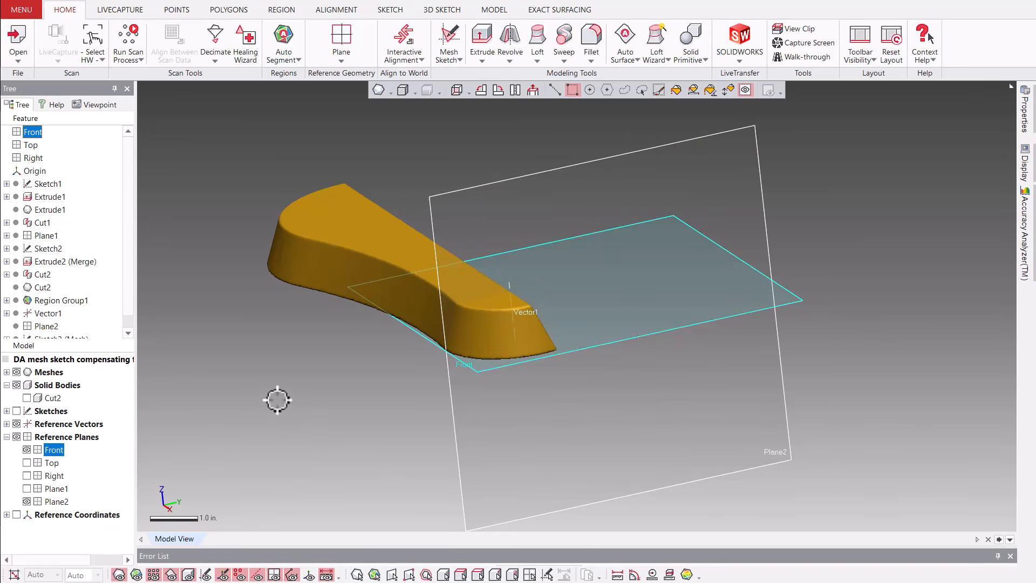
{"action": "right_click", "coordinate": [278, 400]}
{"action": "left_click", "coordinate": [296, 372]}
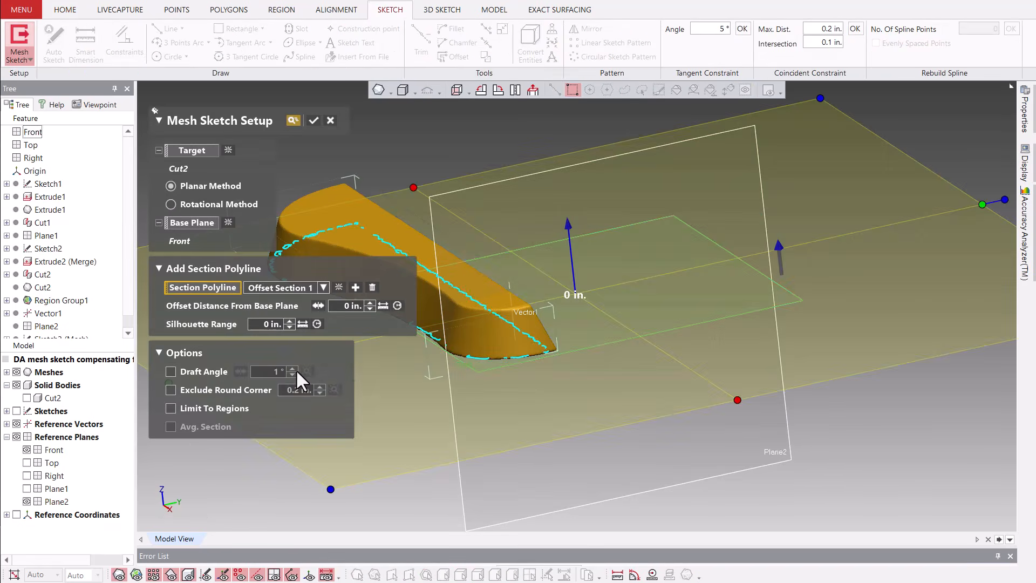
{"action": "right_click_drag", "start_coordinate": [538, 397], "coordinate": [680, 388], "text": "ctrl"}
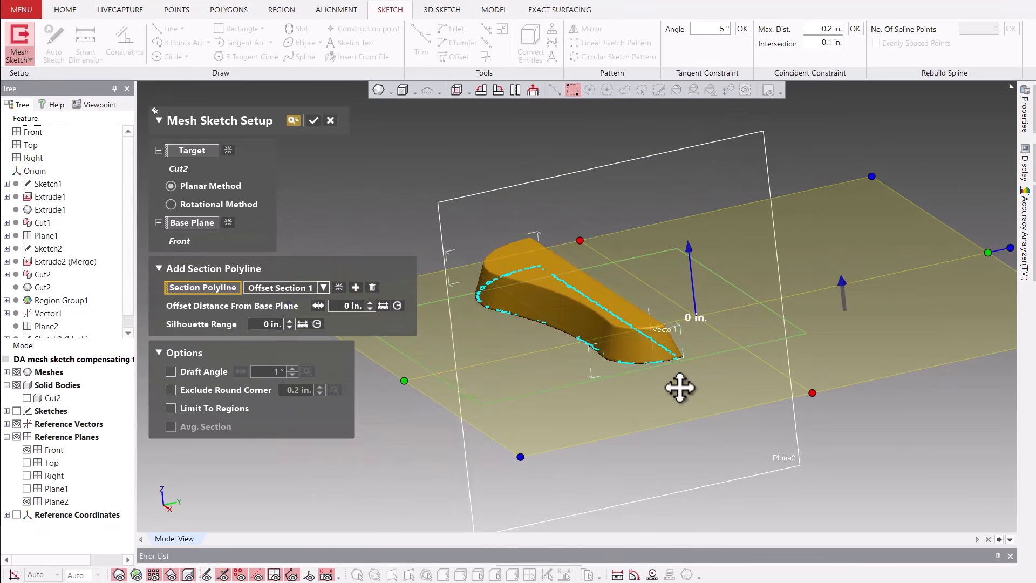
{"action": "scroll", "coordinate": [561, 318], "scroll_direction": "up", "scroll_amount": 3}
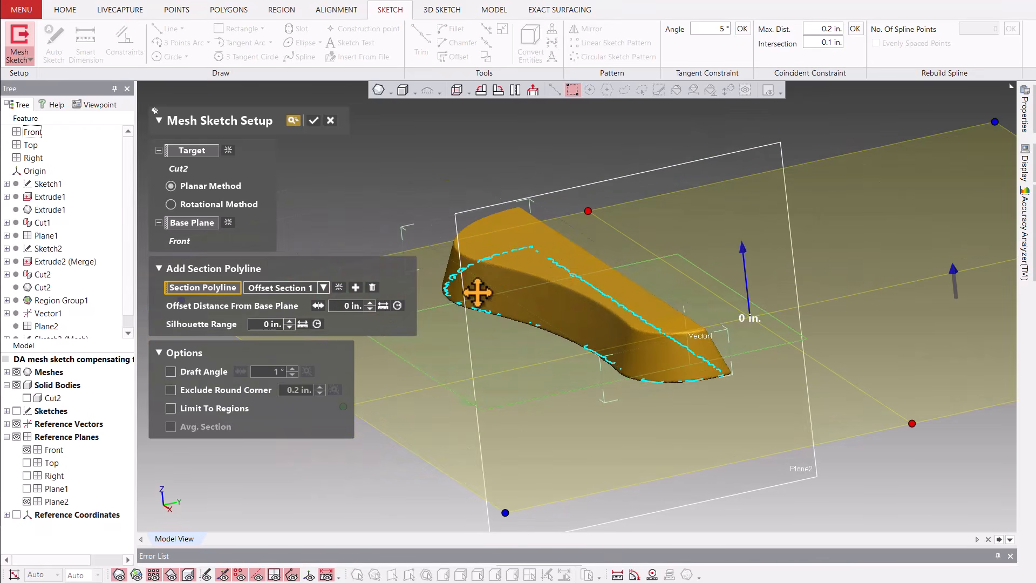
{"action": "left_click_drag", "start_coordinate": [747, 303], "coordinate": [737, 285]}
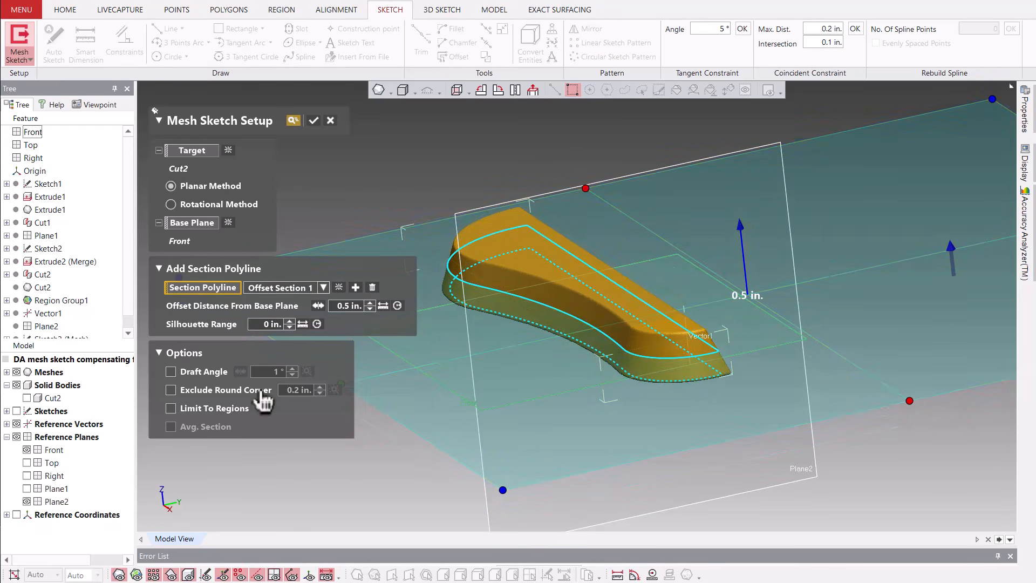
Enable the section's Draft Angle option, set it to 20°, and accept the mesh sketch setup.
{"action": "mouse_move", "coordinate": [725, 424]}
{"action": "right_mouse_down"}
{"action": "mouse_move", "coordinate": [596, 366]}
{"action": "mouse_move", "coordinate": [589, 374]}
{"action": "right_mouse_up"}
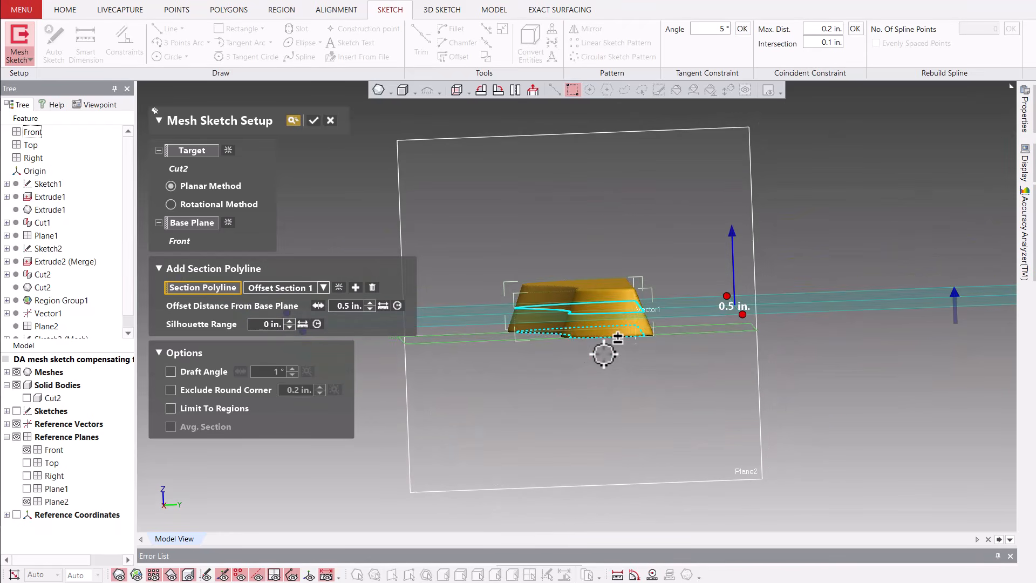
{"action": "scroll", "coordinate": [590, 348], "scroll_direction": "up", "scroll_amount": 3}
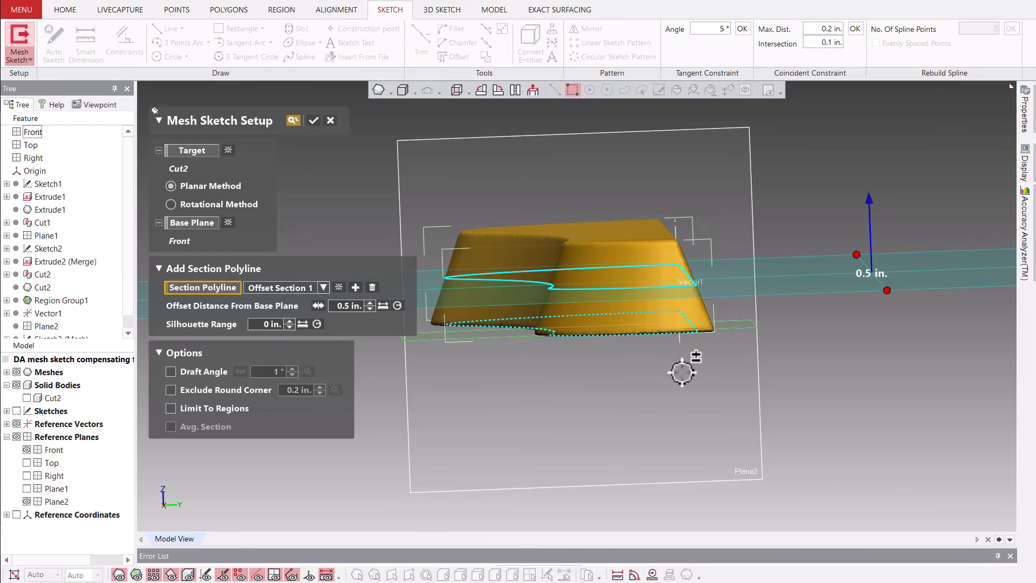
{"action": "right_click_drag", "start_coordinate": [682, 365], "coordinate": [723, 386]}
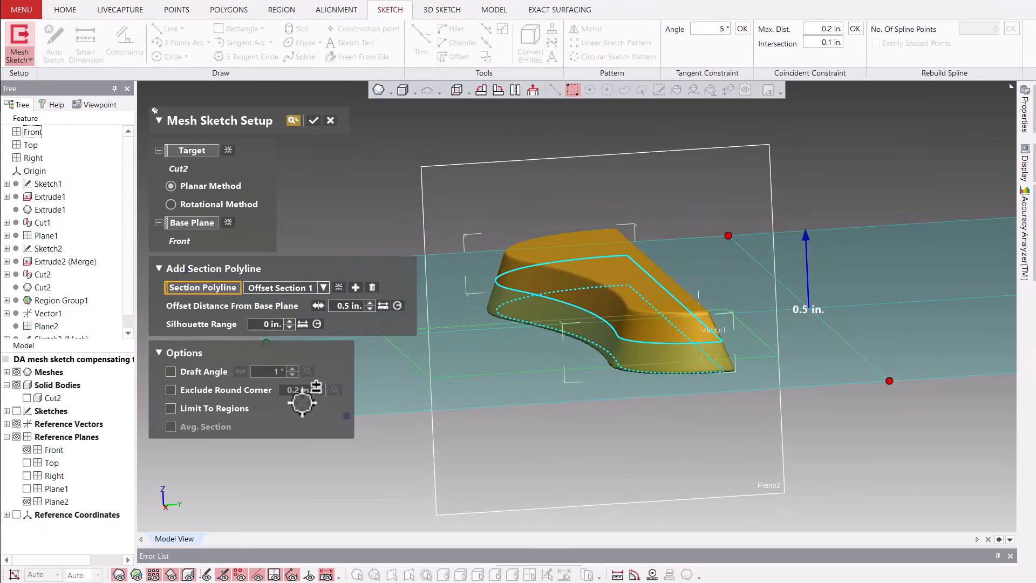
{"action": "left_click", "coordinate": [171, 372]}
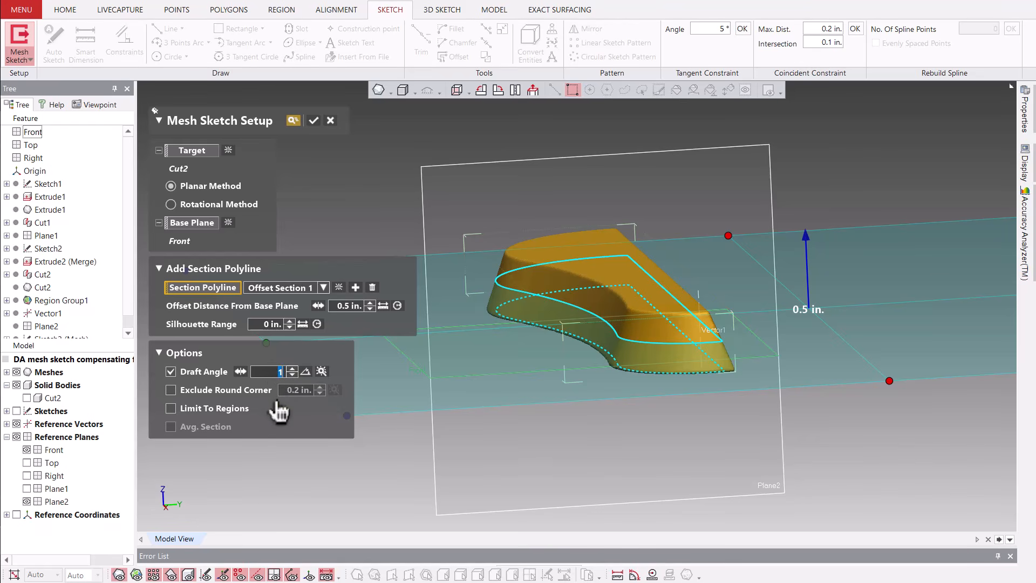
{"action": "scroll", "coordinate": [658, 372], "scroll_direction": "up", "scroll_amount": 3}
{"action": "right_click_drag", "start_coordinate": [659, 371], "coordinate": [622, 326]}
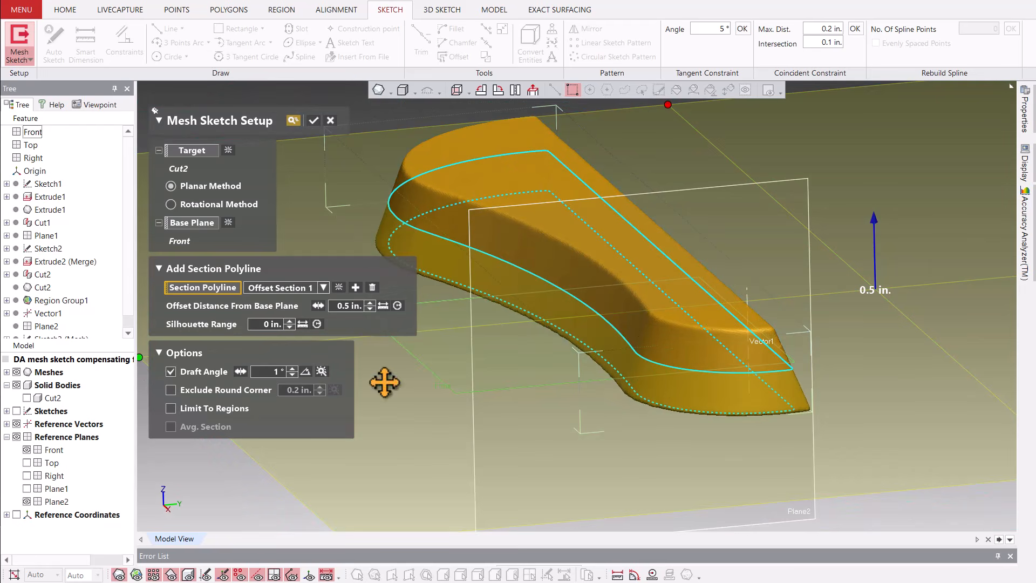
{"action": "left_click", "coordinate": [271, 371]}
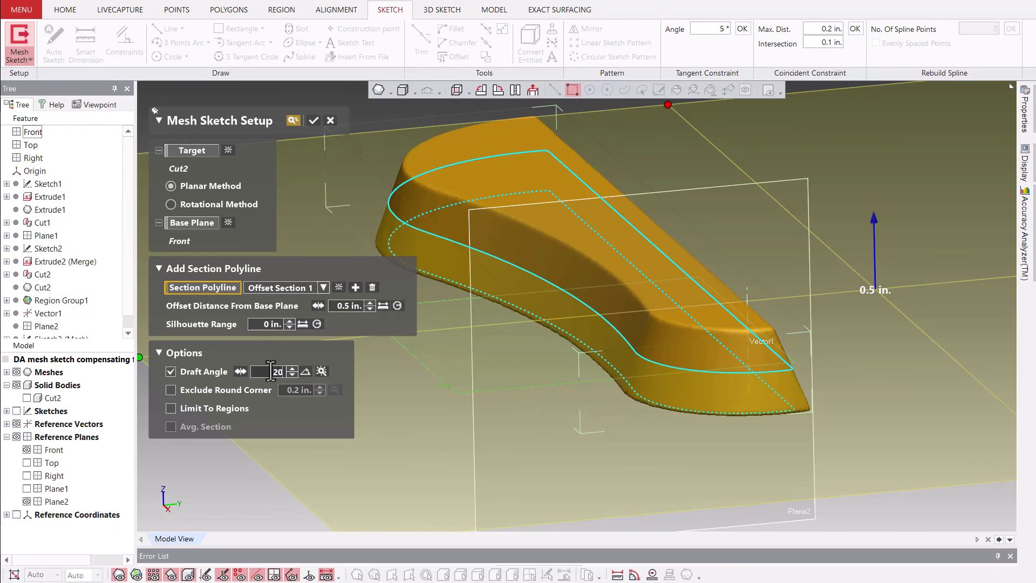
{"action": "type", "text": "10"}
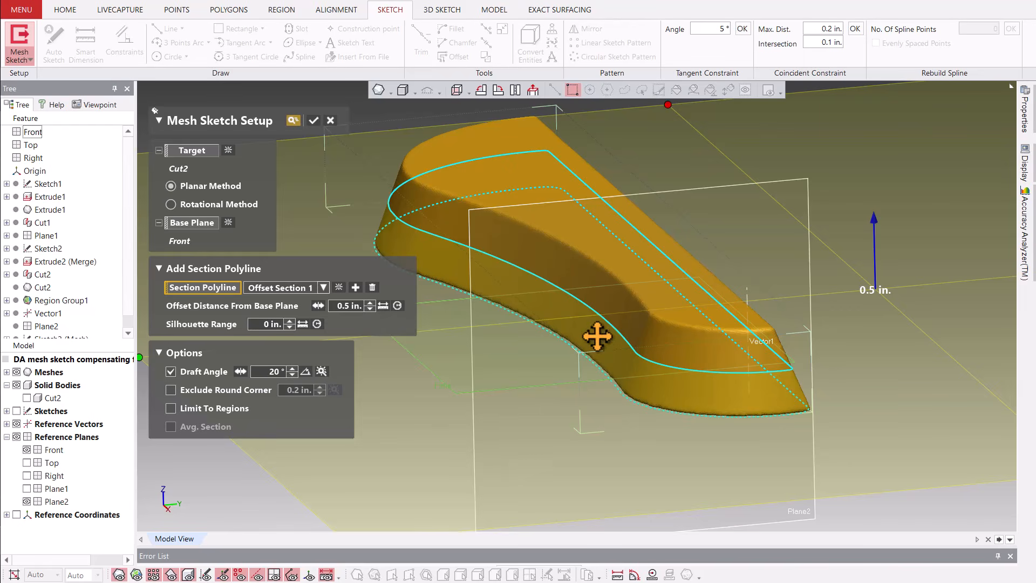
{"action": "right_click_drag", "start_coordinate": [624, 354], "coordinate": [557, 298]}
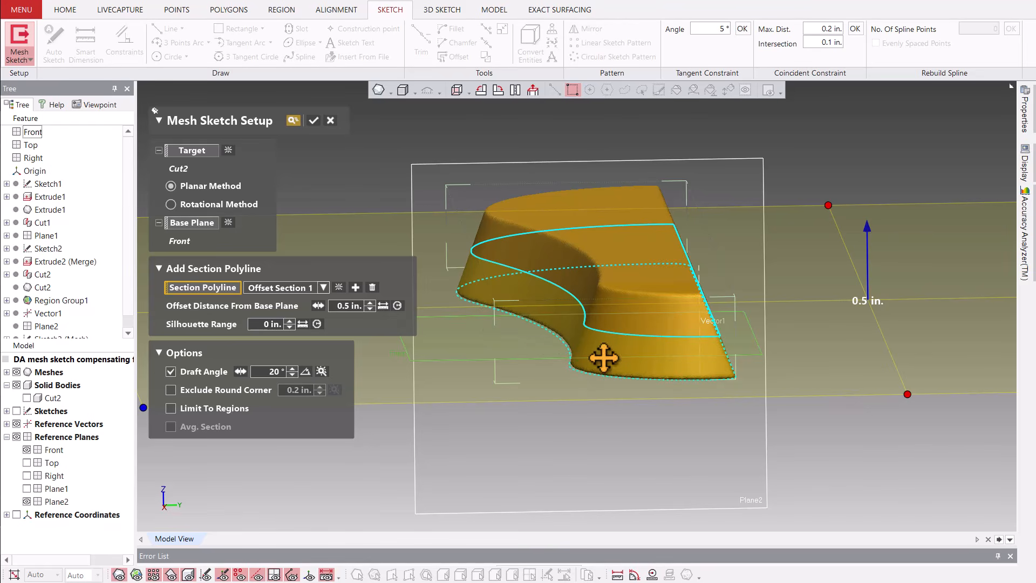
{"action": "left_click", "coordinate": [313, 121]}
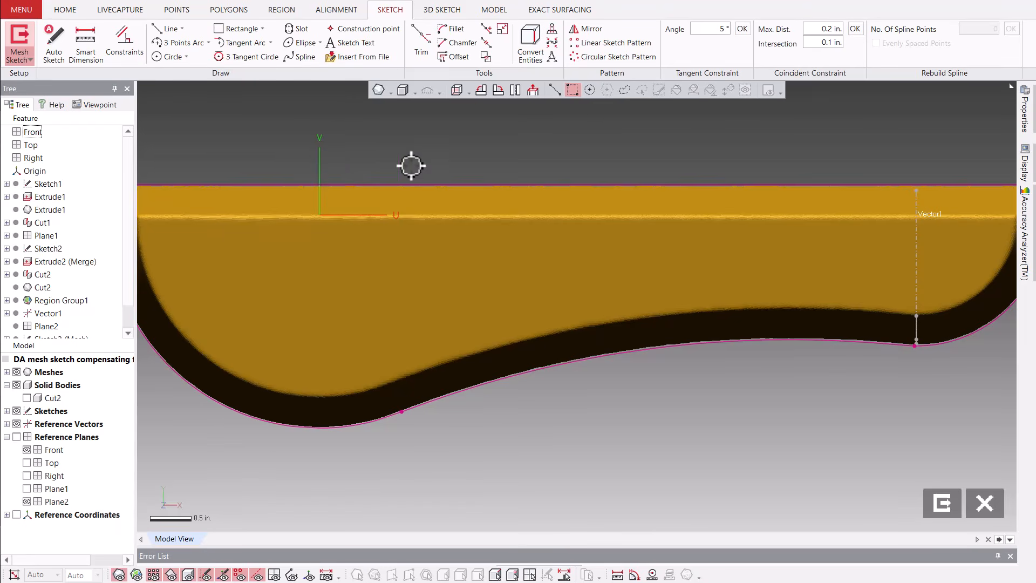
Hide the mesh and fit a line to the section polyline's long straight edge.
{"action": "scroll", "coordinate": [411, 166], "scroll_direction": "down", "scroll_amount": 2}
{"action": "middle_click_drag", "start_coordinate": [548, 386], "coordinate": [583, 429]}
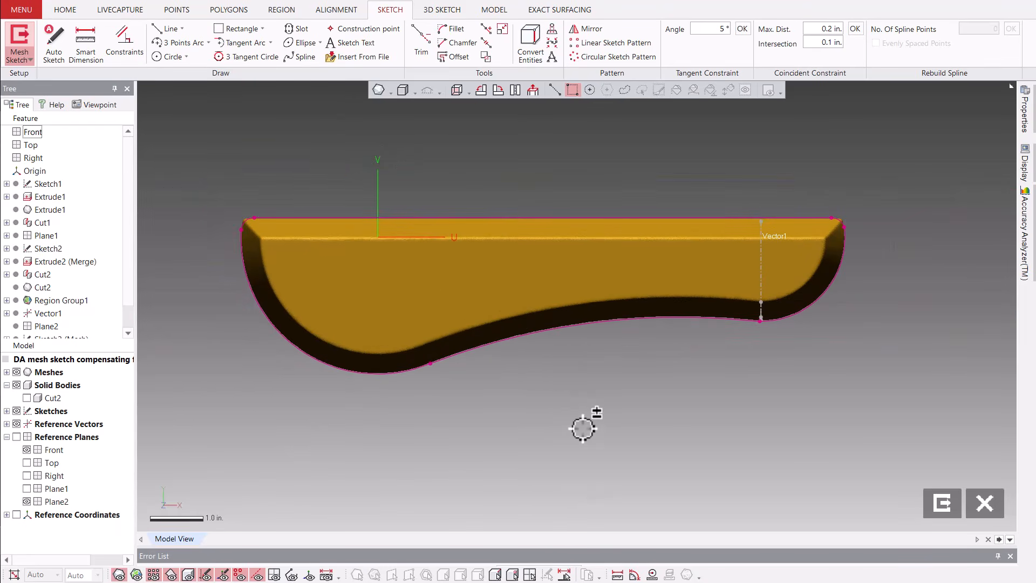
{"action": "key", "text": "ctrl+1"}
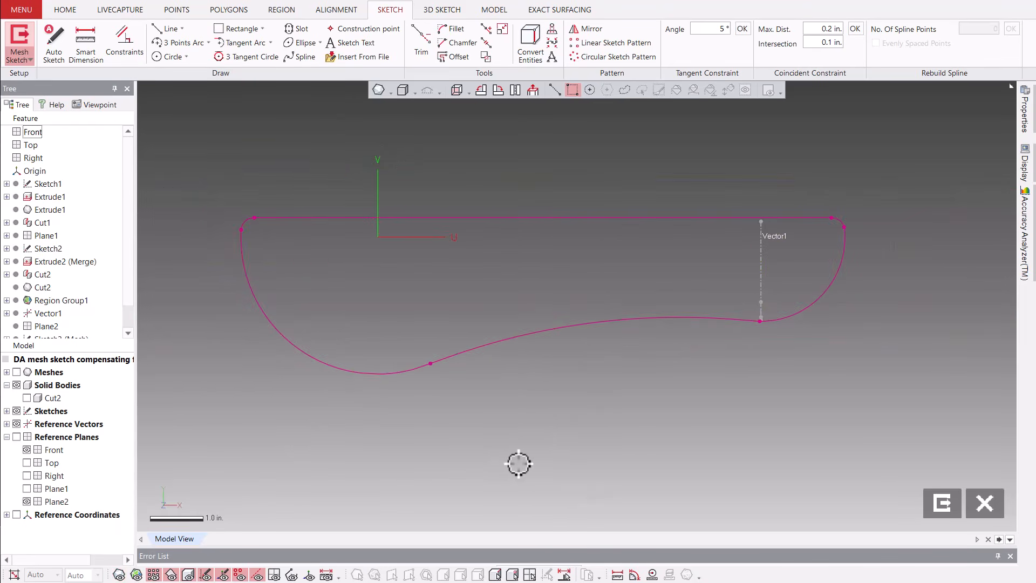
{"action": "scroll", "coordinate": [518, 463], "scroll_direction": "down", "scroll_amount": 2}
{"action": "middle_click_drag", "start_coordinate": [535, 483], "coordinate": [530, 455]}
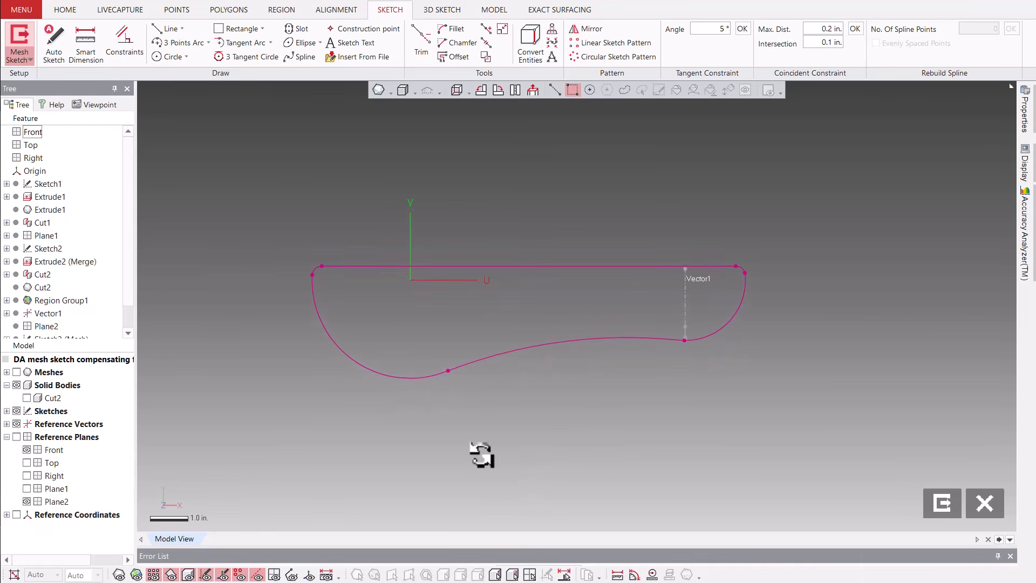
{"action": "right_click", "coordinate": [291, 454]}
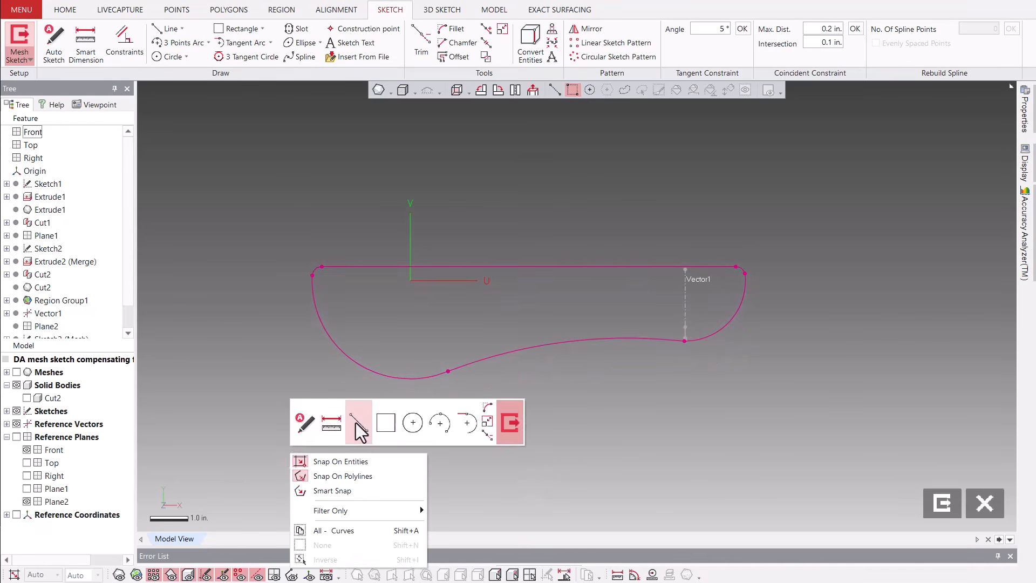
{"action": "left_click", "coordinate": [355, 422]}
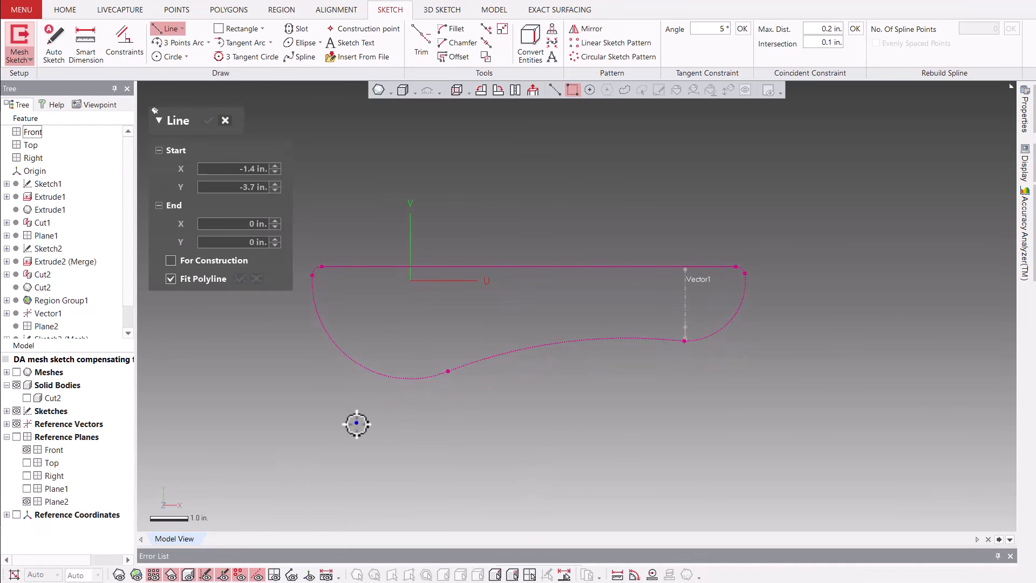
{"action": "left_click", "coordinate": [492, 267]}
{"action": "middle_click_drag", "start_coordinate": [533, 434], "coordinate": [611, 398]}
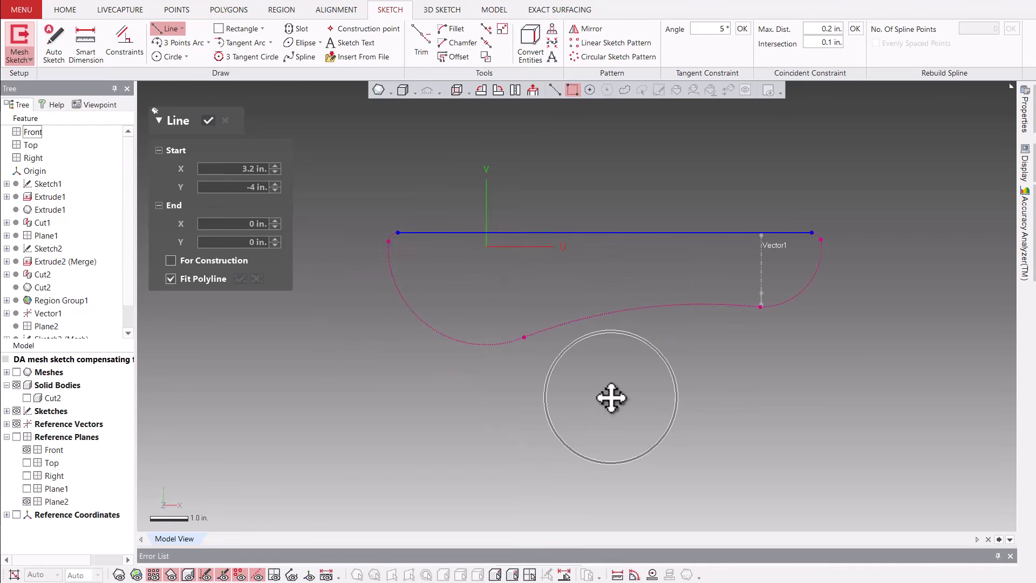
{"action": "right_click", "coordinate": [344, 394]}
{"action": "left_click", "coordinate": [415, 370]}
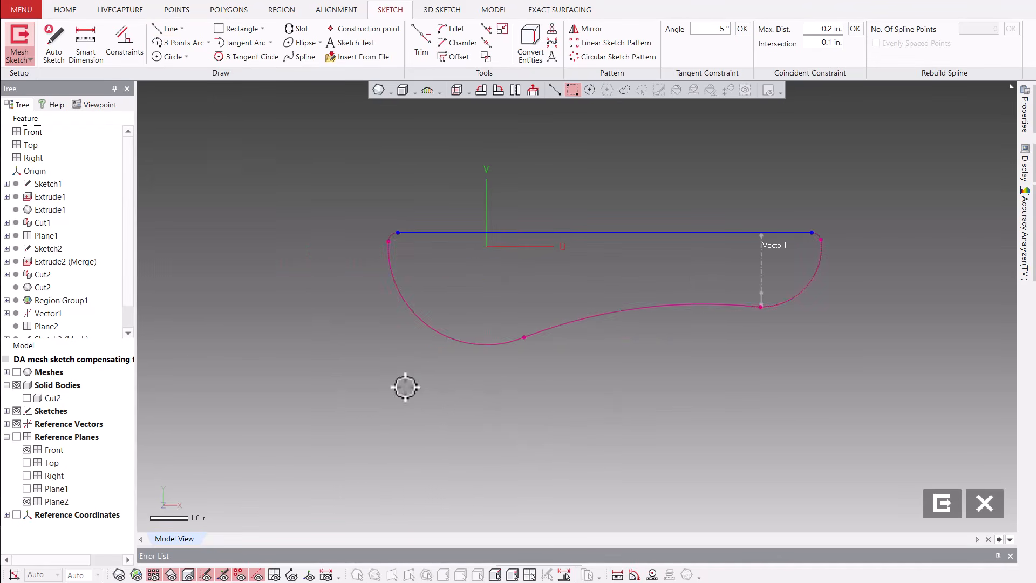
Fit a three-point arc to each of the two large rounded ends of the section polyline.
{"action": "right_click", "coordinate": [405, 384]}
{"action": "left_click", "coordinate": [555, 357]}
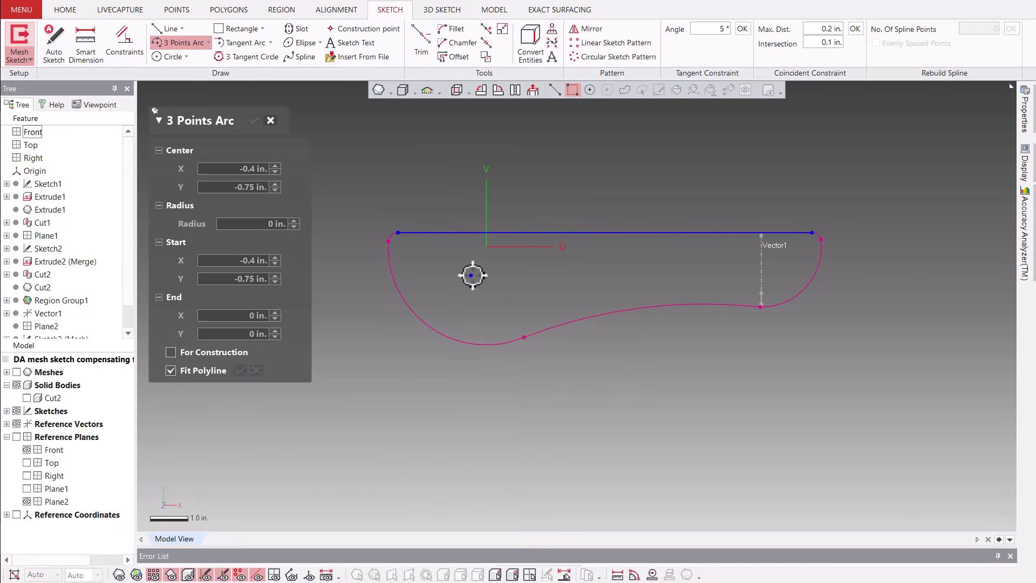
{"action": "left_click", "coordinate": [413, 311]}
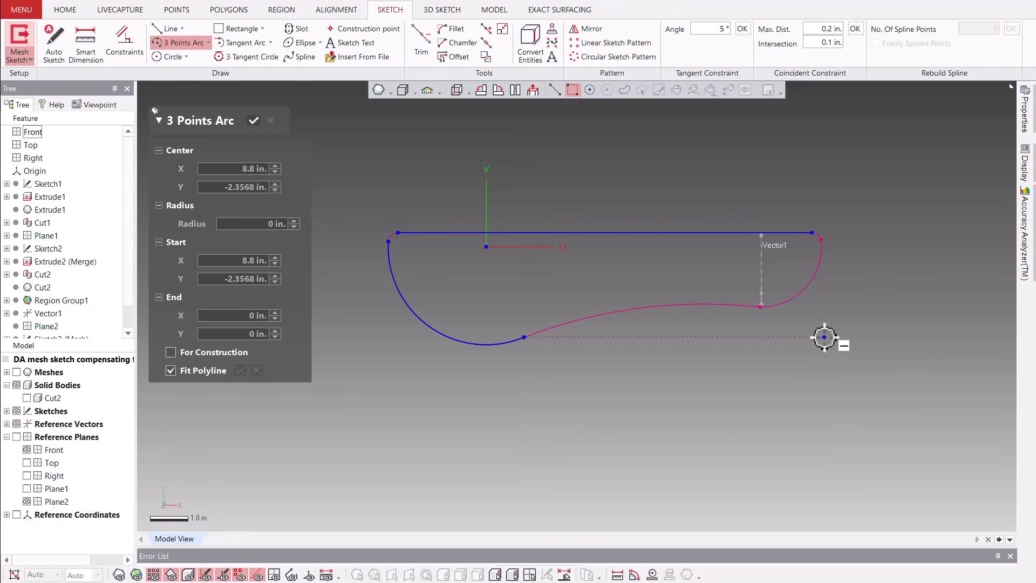
{"action": "left_click", "coordinate": [806, 290]}
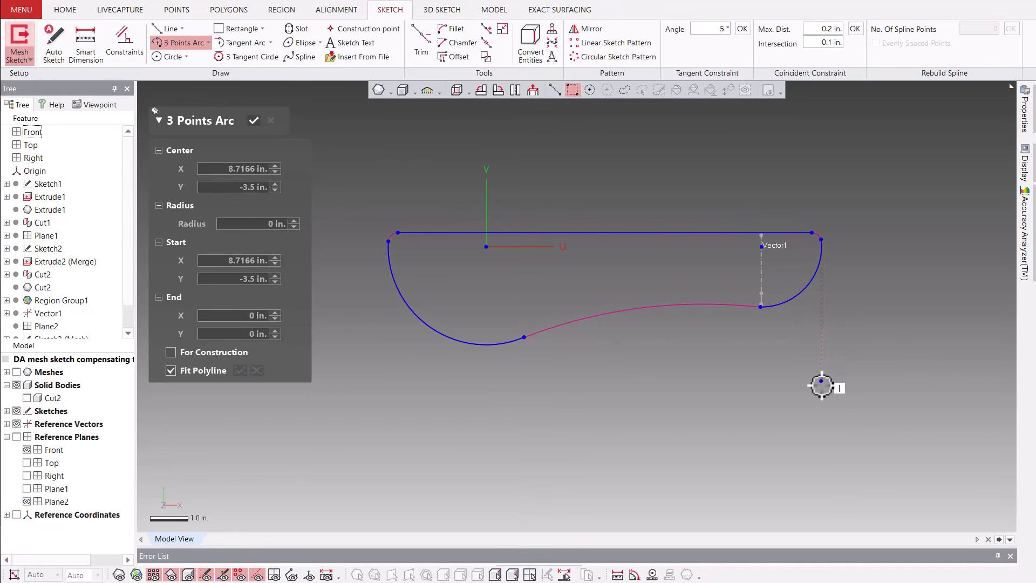
{"action": "right_click", "coordinate": [584, 408]}
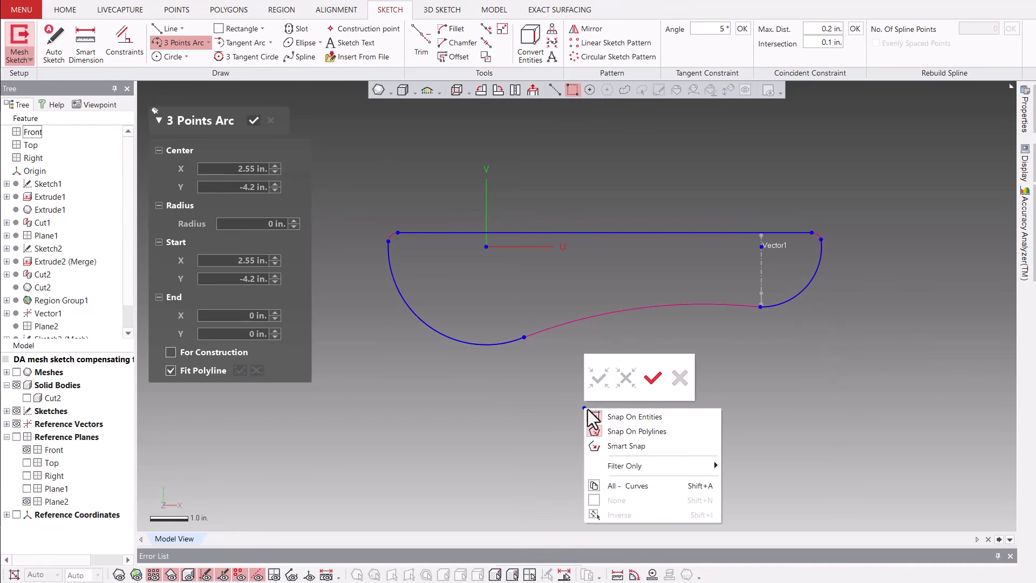
{"action": "left_click", "coordinate": [652, 377]}
Join the two fitted arcs with a freely sized fillet that follows the section polyline's long concave edge.
{"action": "right_click", "coordinate": [625, 399]}
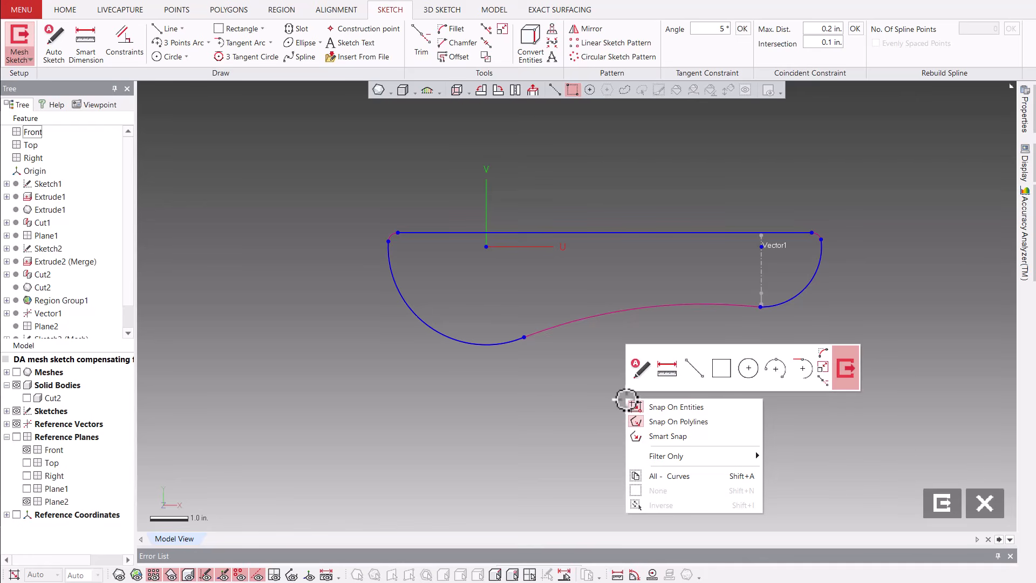
{"action": "left_click", "coordinate": [823, 353]}
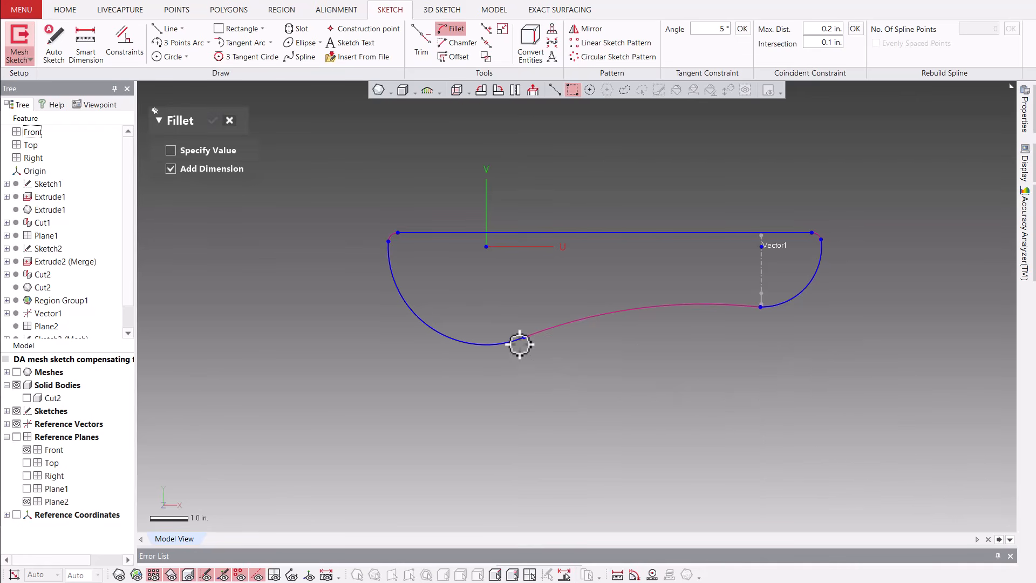
{"action": "left_click", "coordinate": [770, 310]}
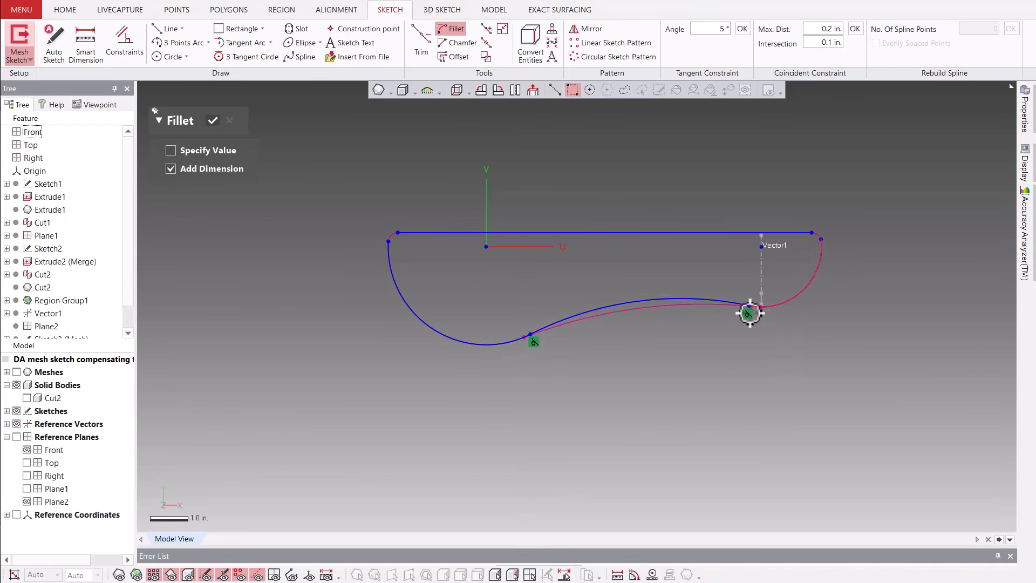
{"action": "left_click", "coordinate": [755, 315]}
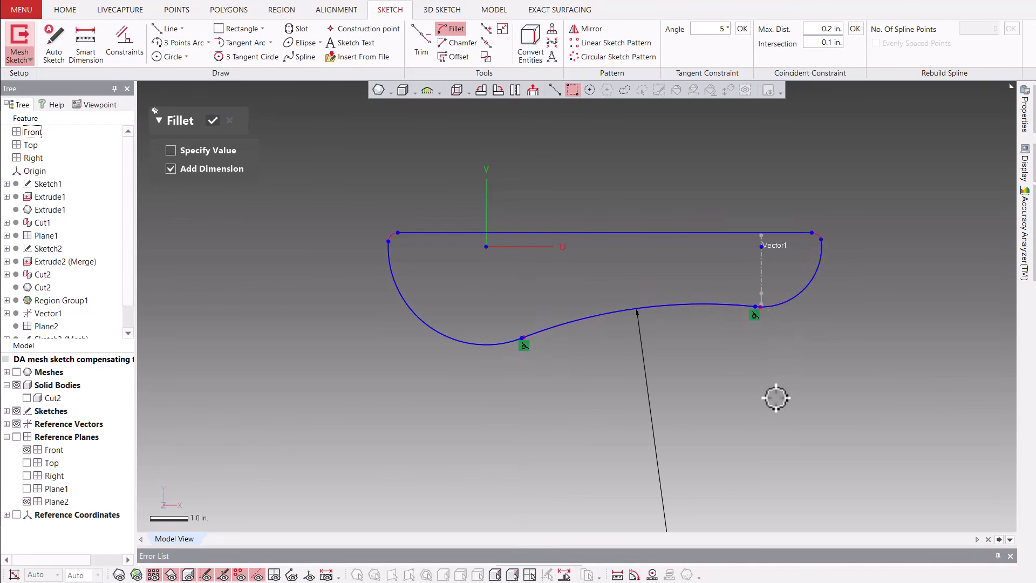
{"action": "right_click", "coordinate": [365, 301]}
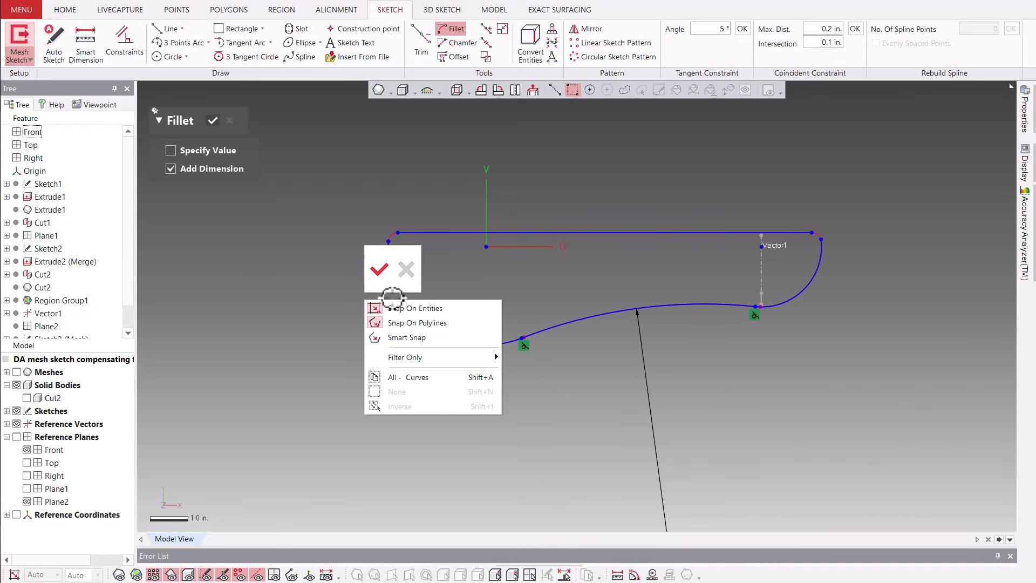
{"action": "left_click", "coordinate": [377, 268]}
Corner-trim the long straight line with the adjoining arc at both of its ends to close the profile.
{"action": "right_click", "coordinate": [324, 306]}
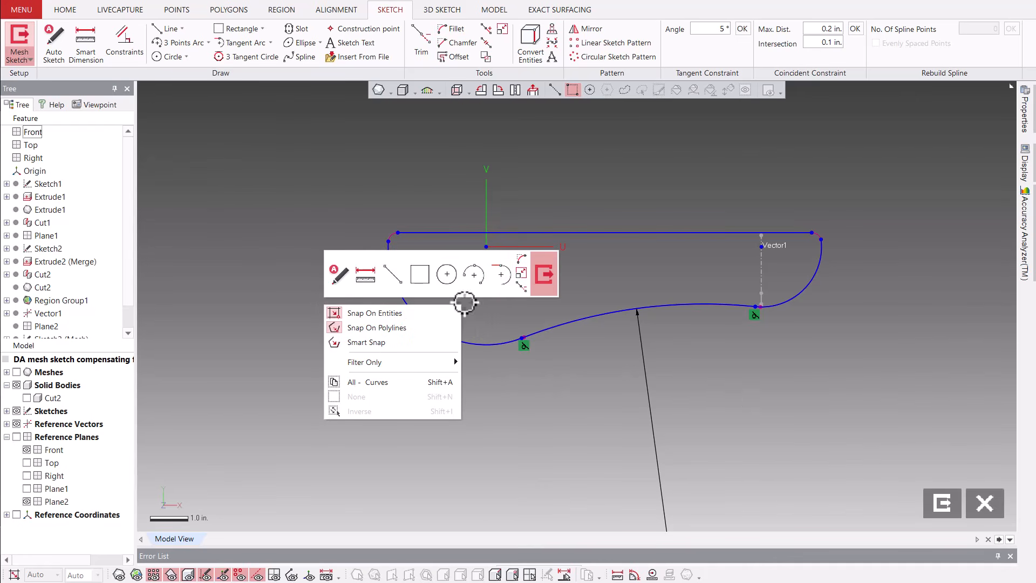
{"action": "left_click", "coordinate": [520, 286]}
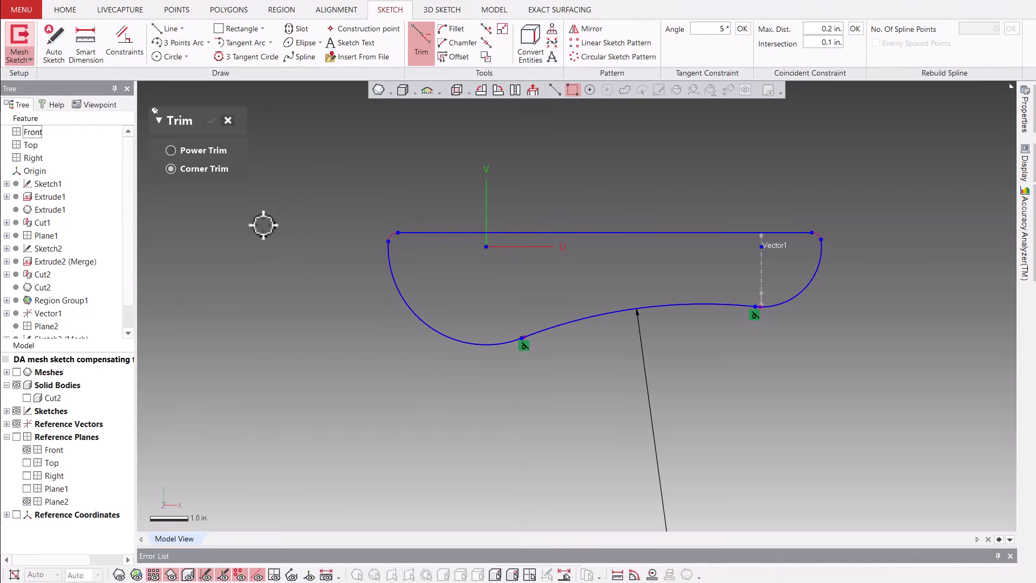
{"action": "left_click", "coordinate": [416, 233]}
{"action": "left_click", "coordinate": [390, 259]}
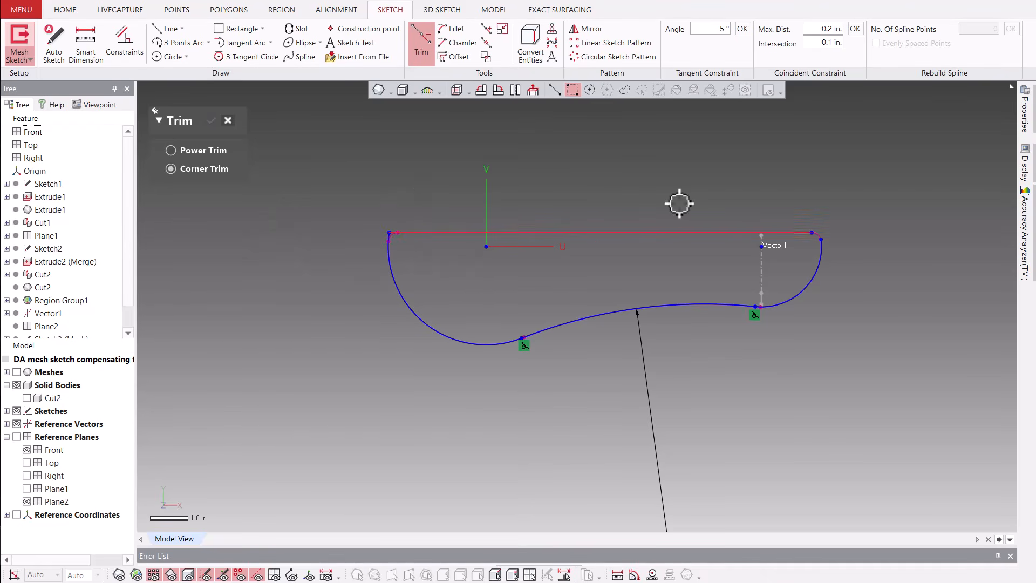
{"action": "left_click", "coordinate": [800, 233]}
{"action": "left_click", "coordinate": [821, 255]}
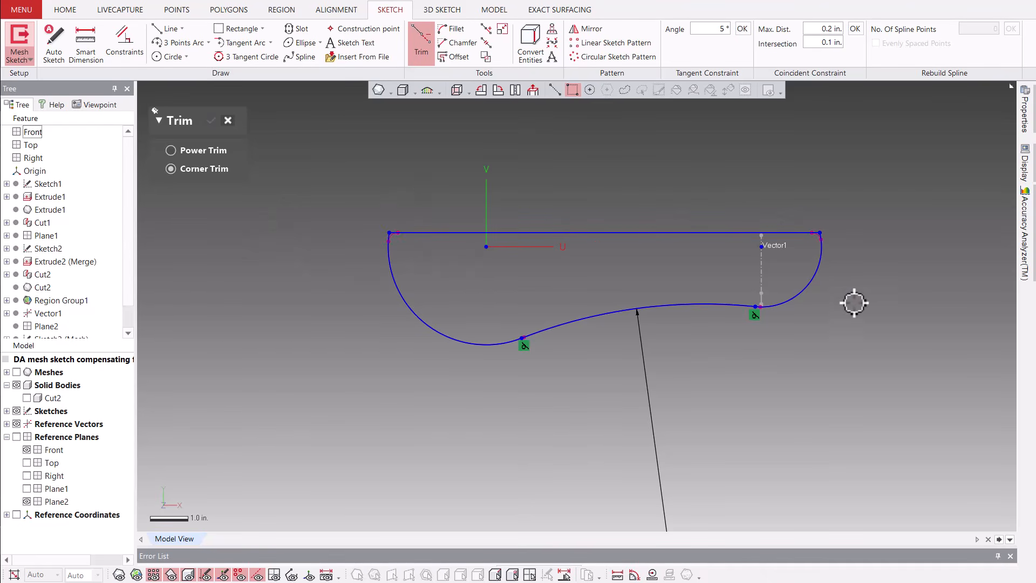
{"action": "left_click", "coordinate": [228, 121]}
Exit the mesh sketch and orbit to a 3D view of the finished profile.
{"action": "right_click", "coordinate": [276, 234]}
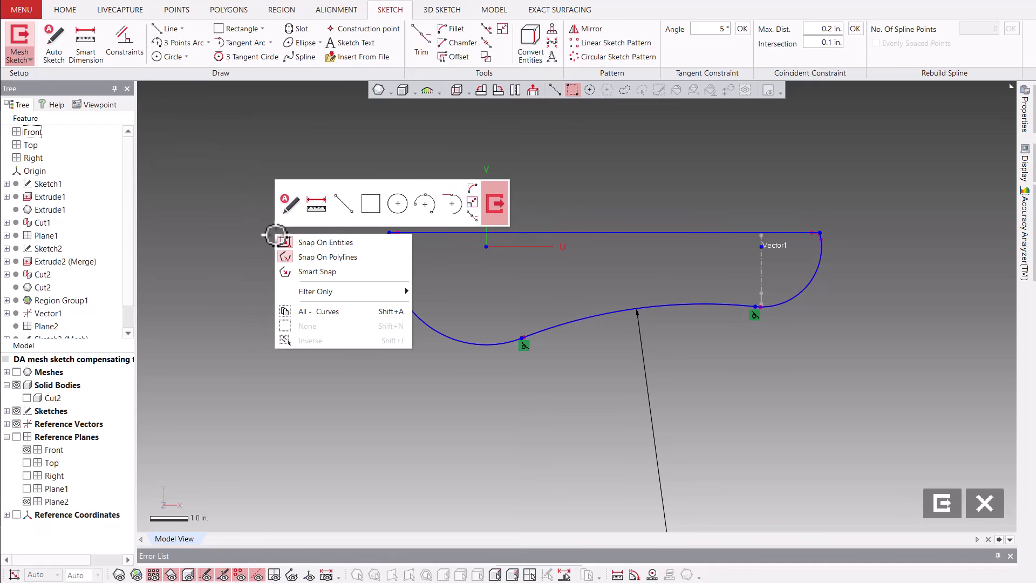
{"action": "left_click", "coordinate": [501, 205]}
{"action": "mouse_move", "coordinate": [504, 208]}
{"action": "right_mouse_down"}
{"action": "mouse_move", "coordinate": [585, 430]}
{"action": "mouse_move", "coordinate": [473, 423]}
{"action": "mouse_move", "coordinate": [382, 313]}
{"action": "mouse_move", "coordinate": [375, 319]}
{"action": "mouse_move", "coordinate": [202, 203]}
{"action": "right_mouse_up"}
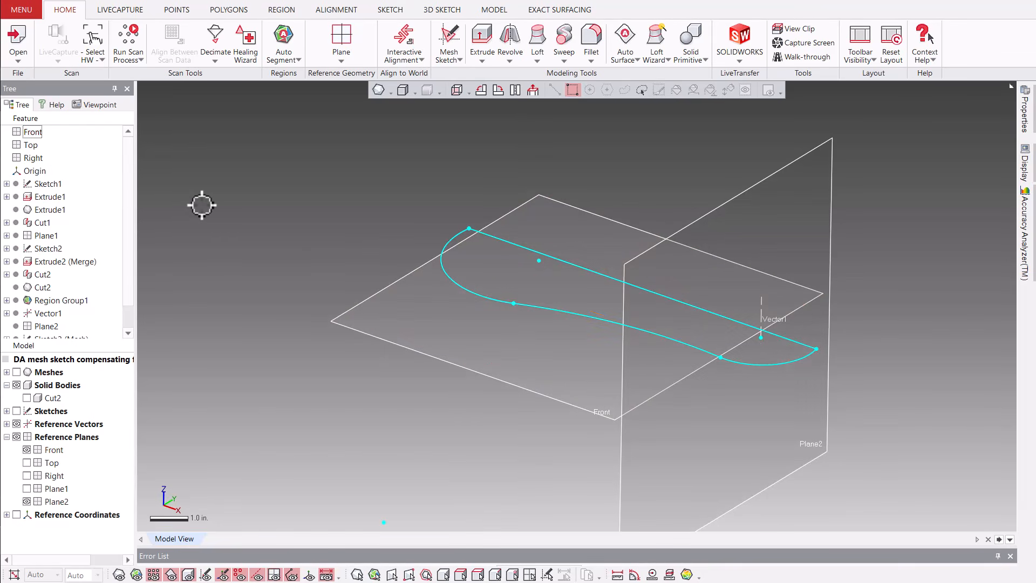
Extrude the mesh sketch profile 1 in with a 20° draft as a separate body, showing the mesh for comparison.
{"action": "right_click", "coordinate": [203, 206]}
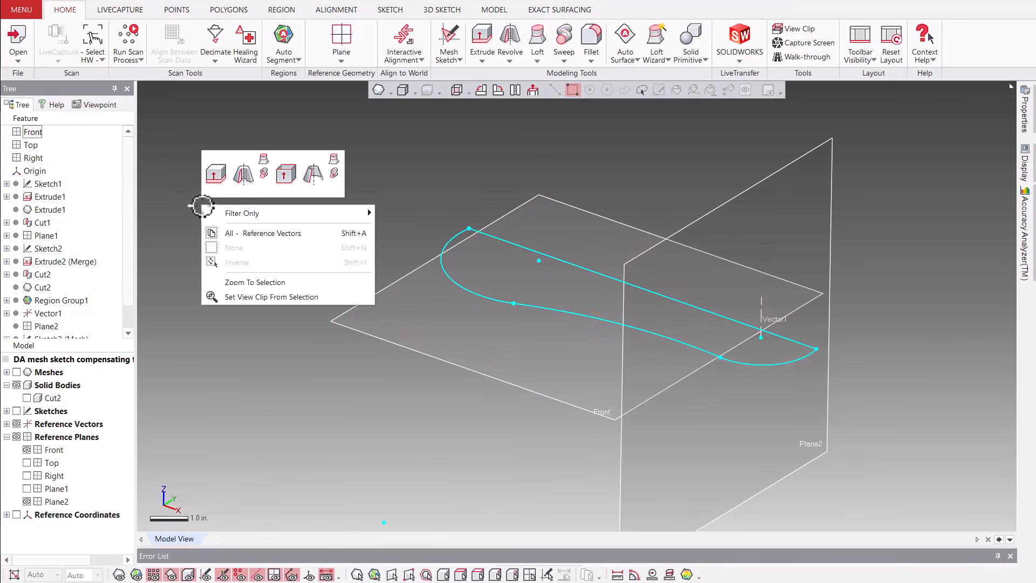
{"action": "left_click", "coordinate": [225, 179]}
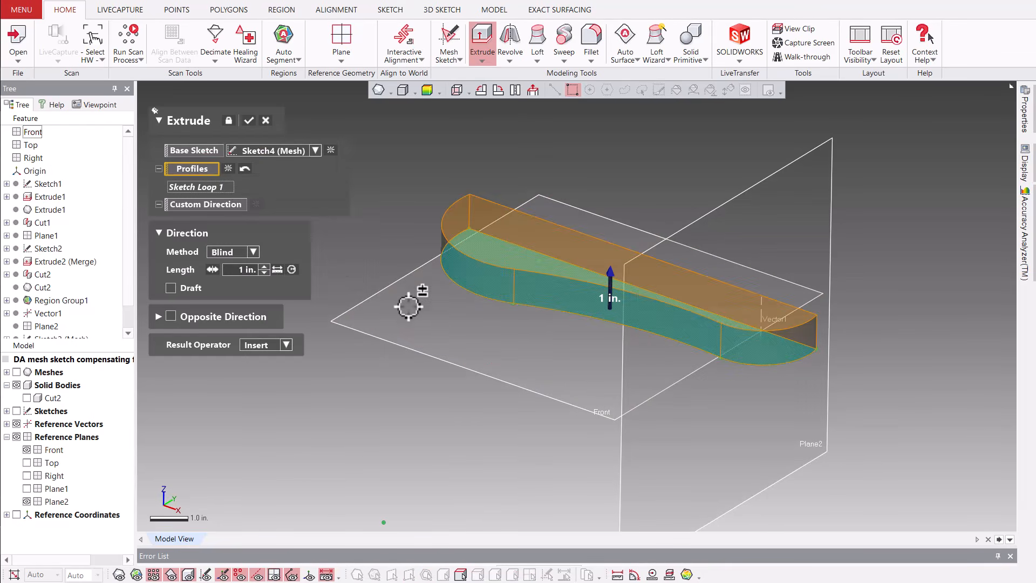
{"action": "right_click_drag", "start_coordinate": [409, 306], "coordinate": [506, 305]}
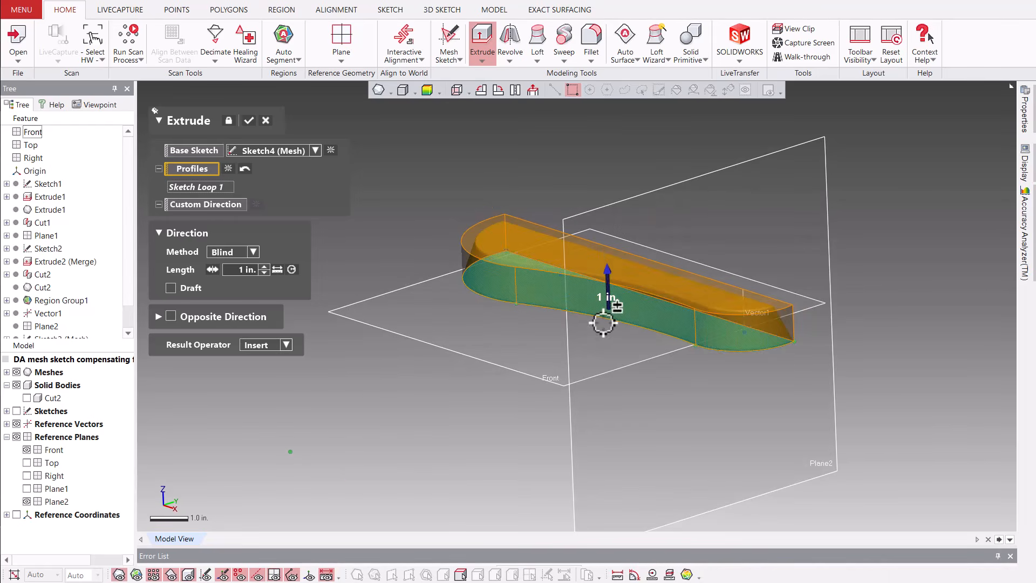
{"action": "scroll", "coordinate": [520, 286], "scroll_direction": "up", "scroll_amount": 5}
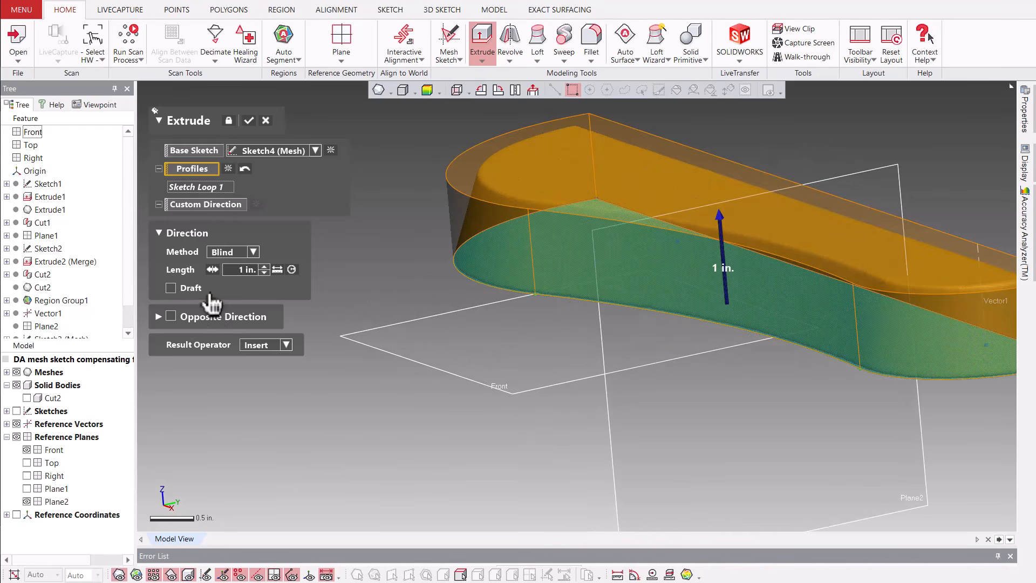
{"action": "right_click_drag", "start_coordinate": [654, 347], "coordinate": [561, 333]}
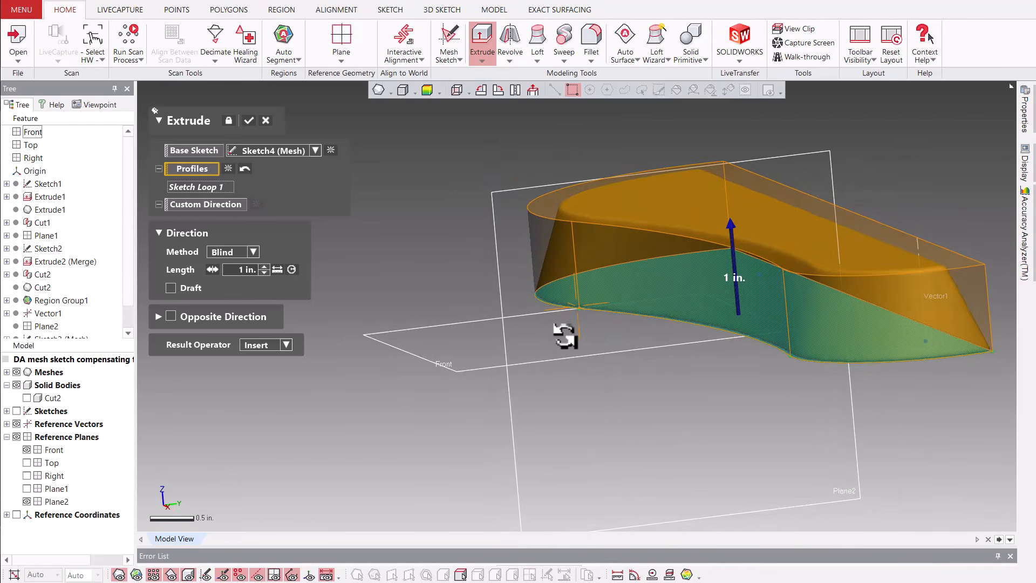
{"action": "left_click", "coordinate": [171, 288]}
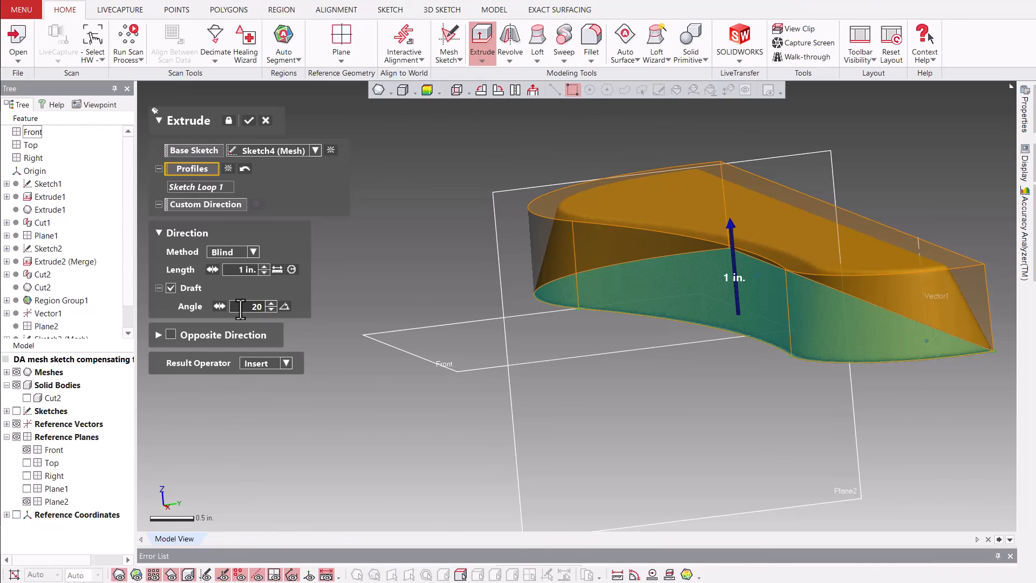
{"action": "key", "text": "Return"}
{"action": "right_click_drag", "start_coordinate": [624, 296], "coordinate": [696, 300]}
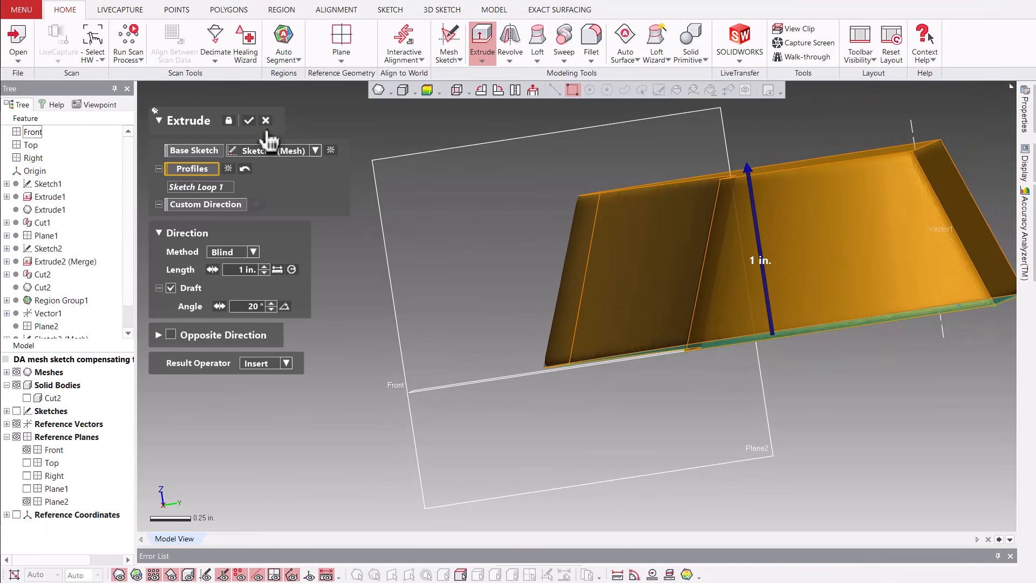
{"action": "left_click", "coordinate": [251, 123]}
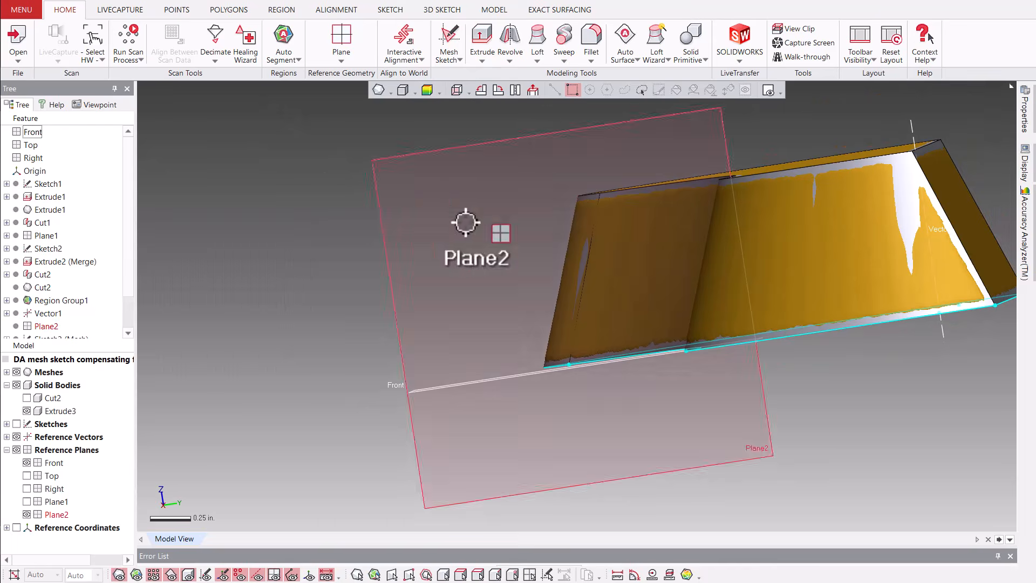
{"action": "right_click_drag", "start_coordinate": [466, 223], "coordinate": [551, 310]}
{"action": "scroll", "coordinate": [606, 252], "scroll_direction": "down", "scroll_amount": 3}
{"action": "scroll", "coordinate": [605, 252], "scroll_direction": "down", "scroll_amount": 3}
{"action": "right_click_drag", "start_coordinate": [436, 334], "coordinate": [463, 351]}
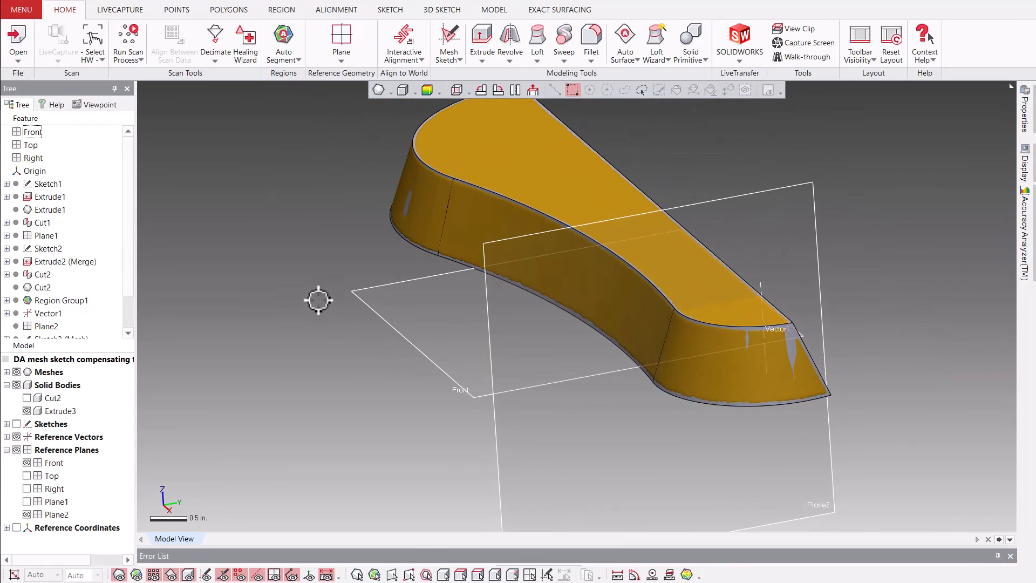